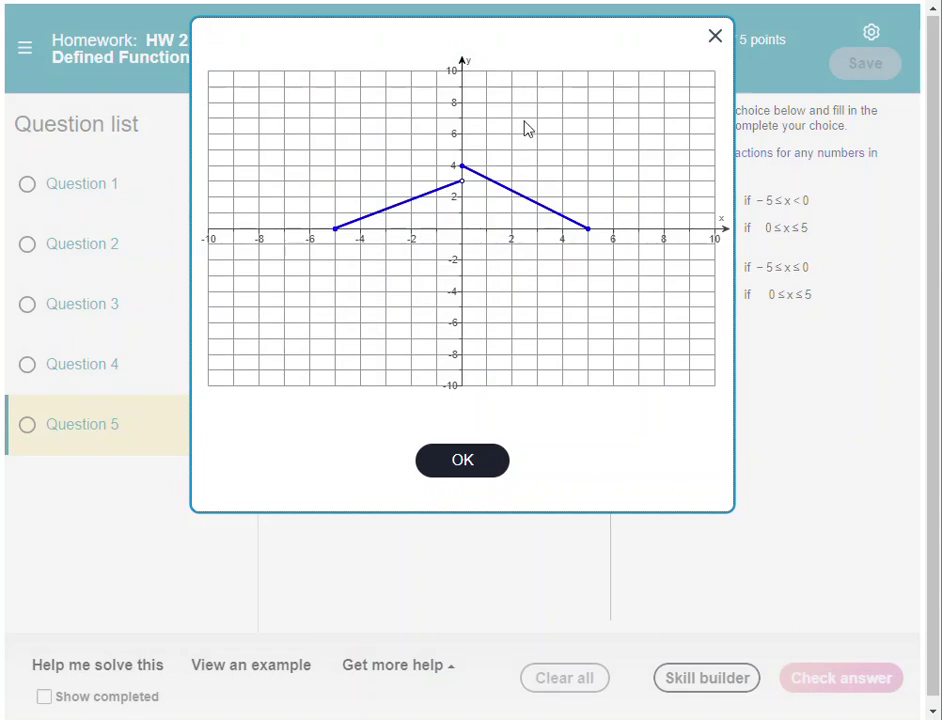
Arrange the problem graph and the Desmos calculator side by side, and enter the left segment's endpoints (-5,0),(0,3) as the first expression.
drag(549, 40, 404, 141)
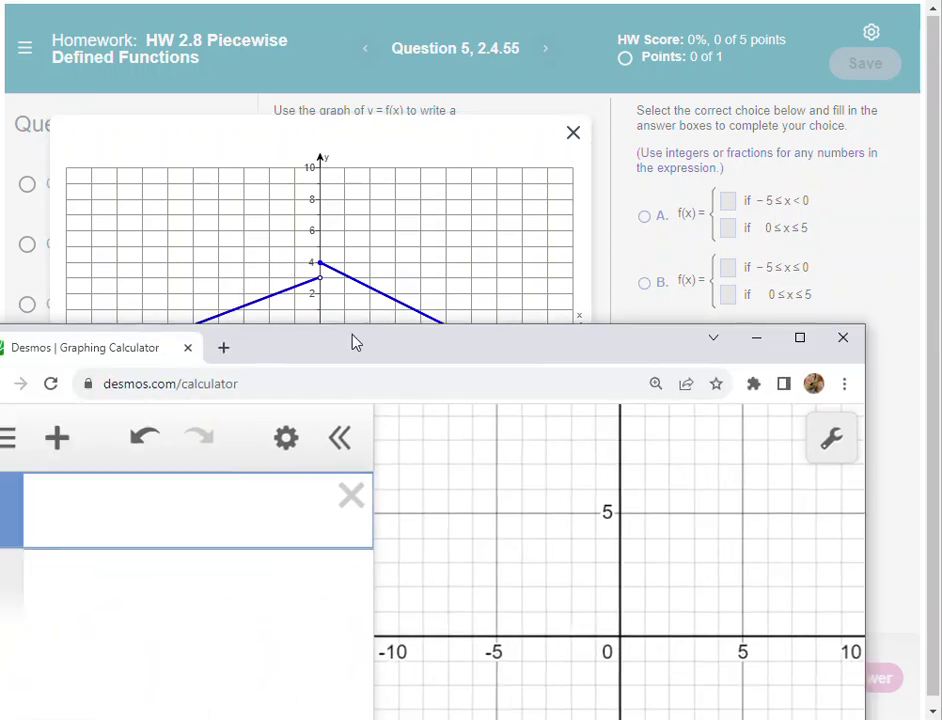
drag(353, 341, 868, 184)
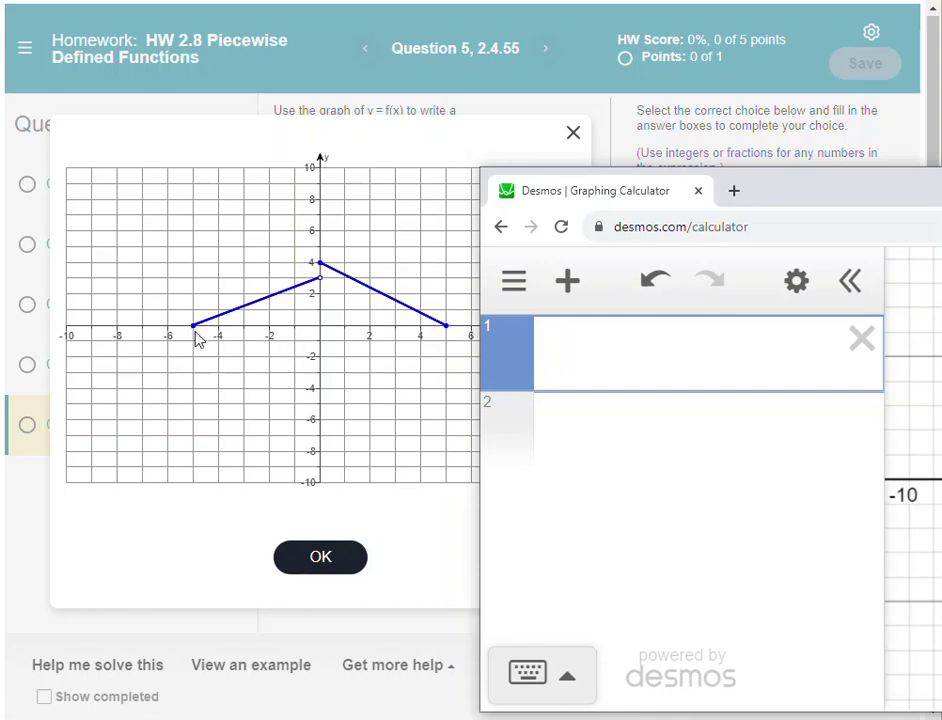
text((-5,0))
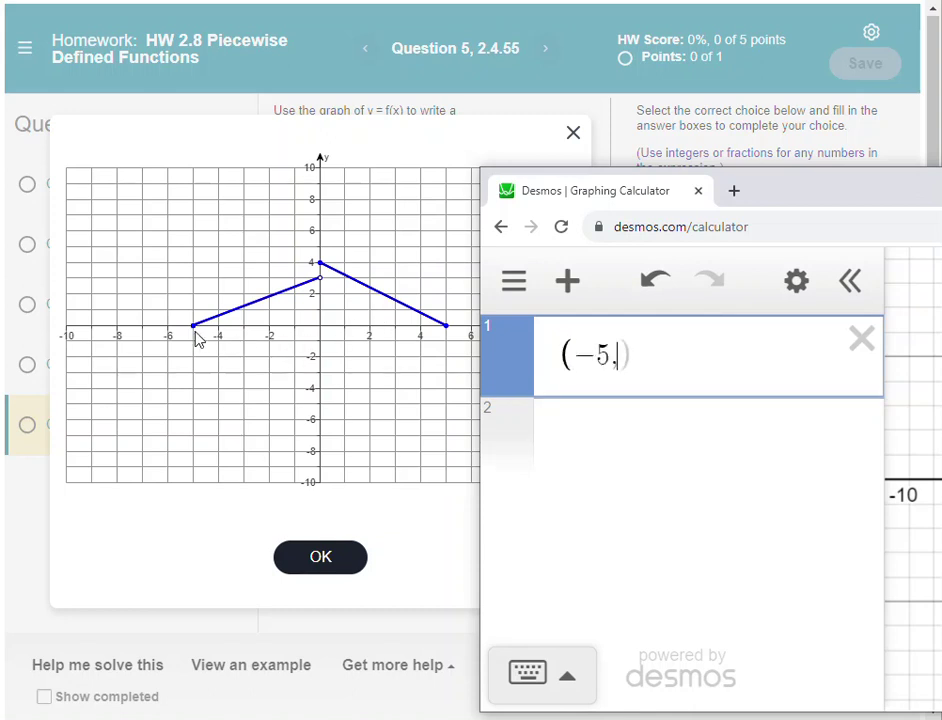
text(,()
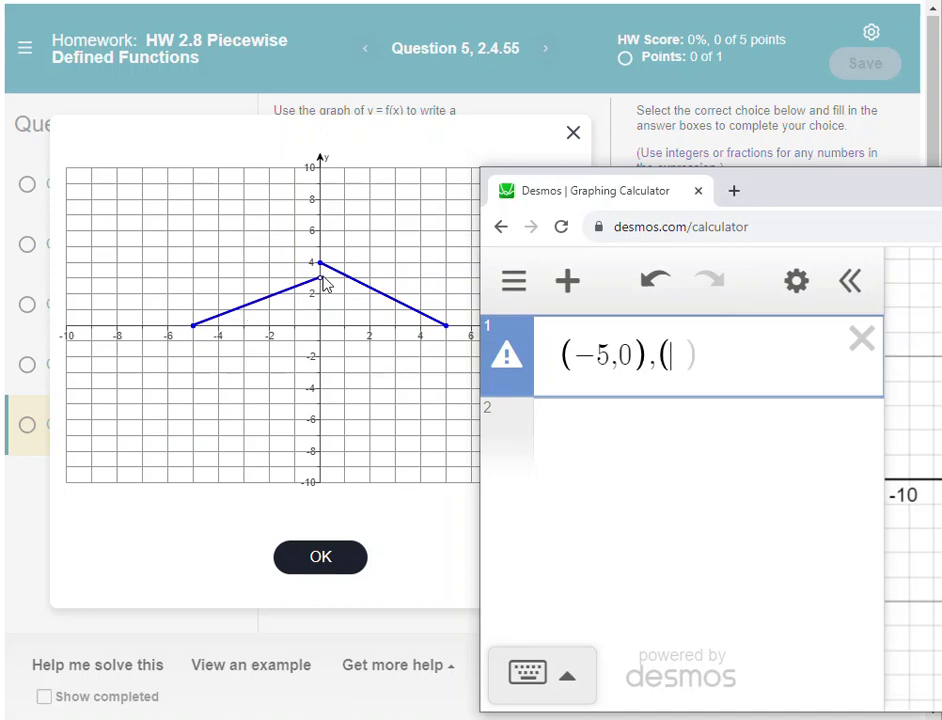
text(0,3))
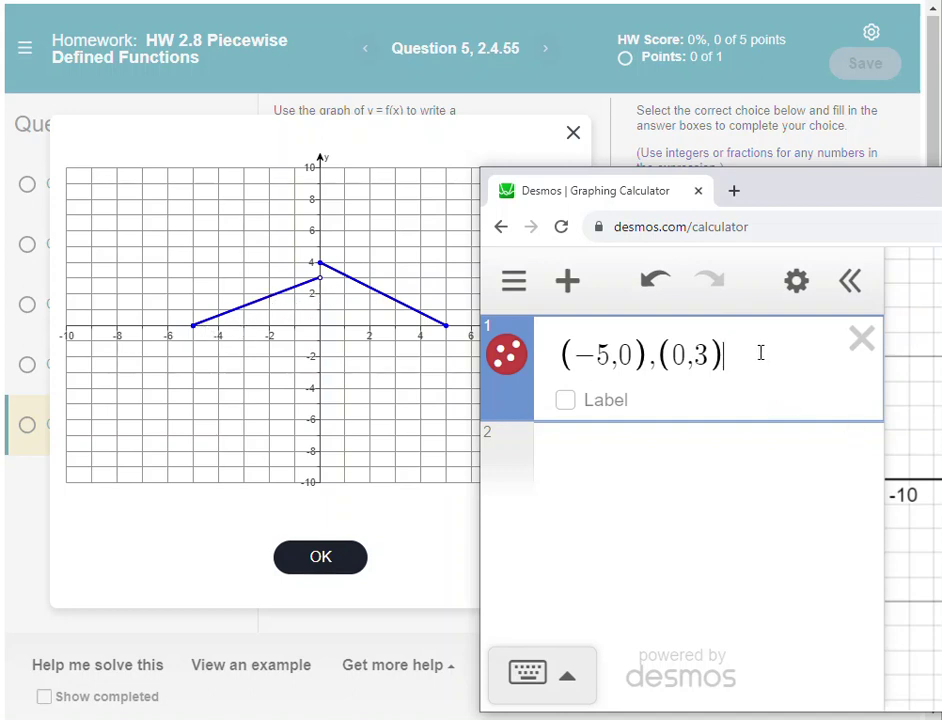
Calculate the left segment's slope in a new expression as m = (3-0)/(0-(-5)) and display the result as a fraction.
click(641, 463)
text(m=)
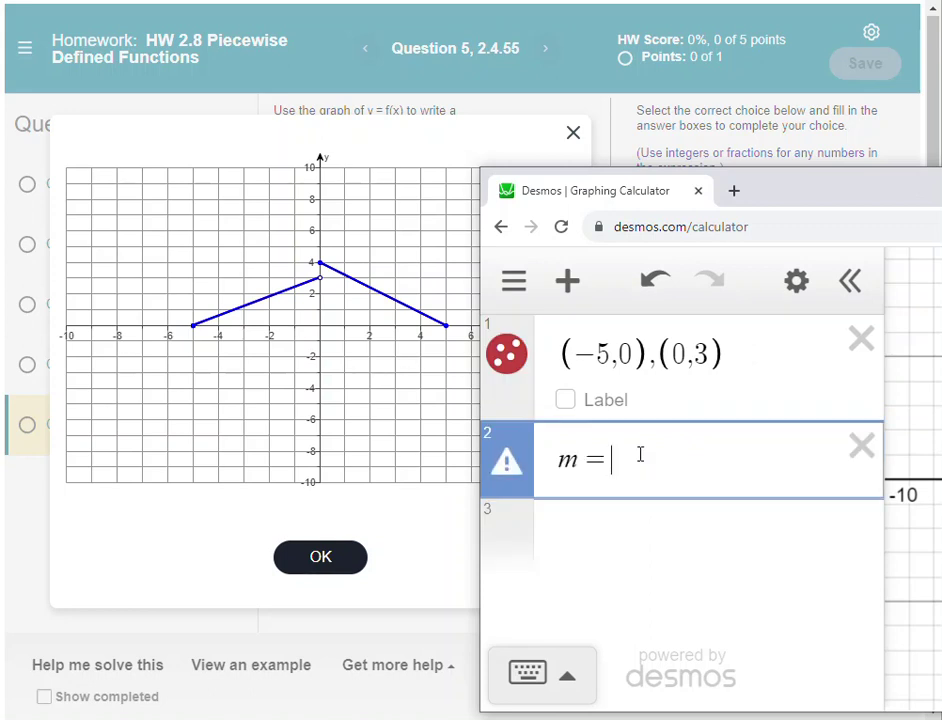
text(/)
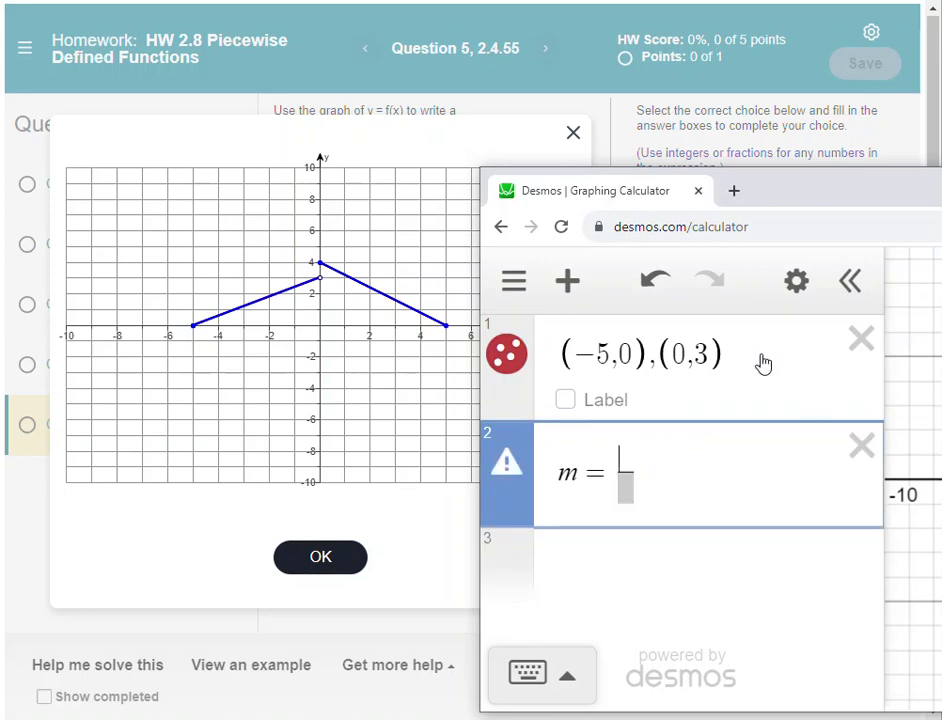
key(Up)
key(shift+Left)
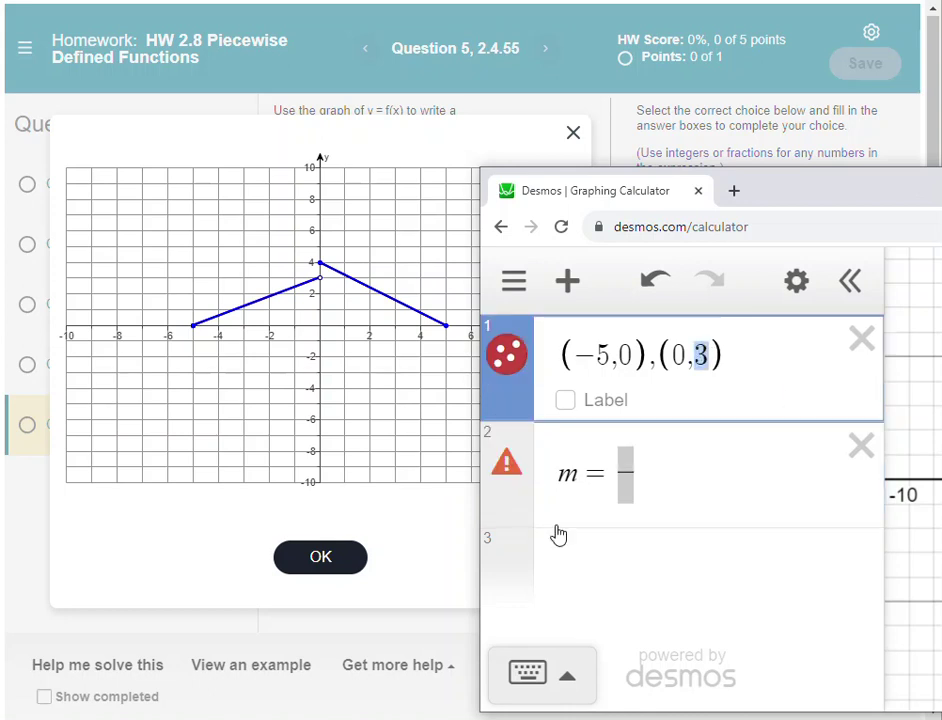
click(626, 458)
text(3-0)
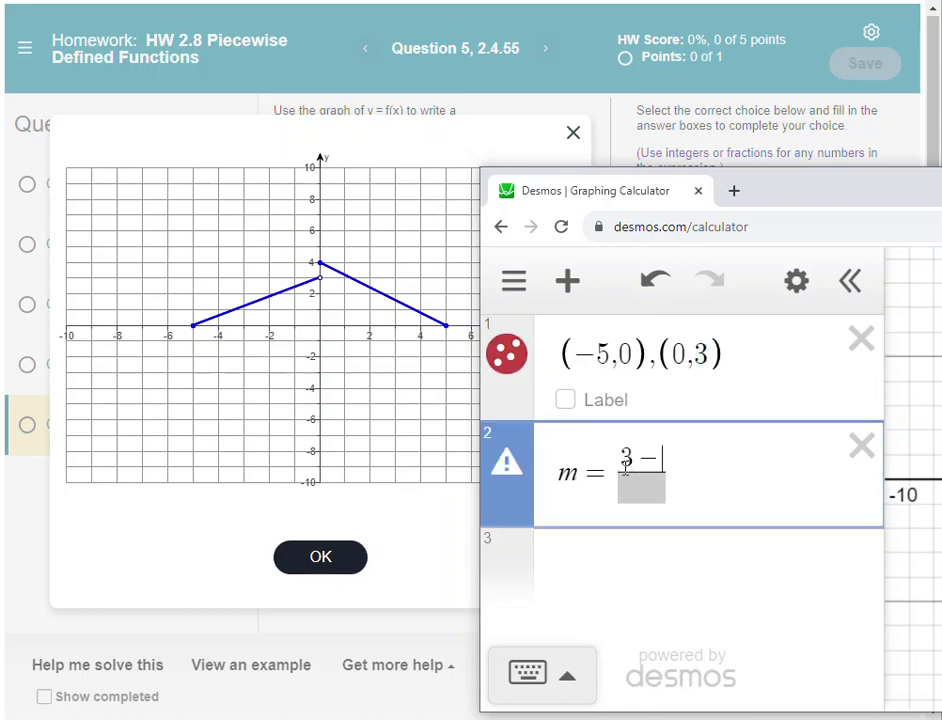
key(Down)
text(0-)
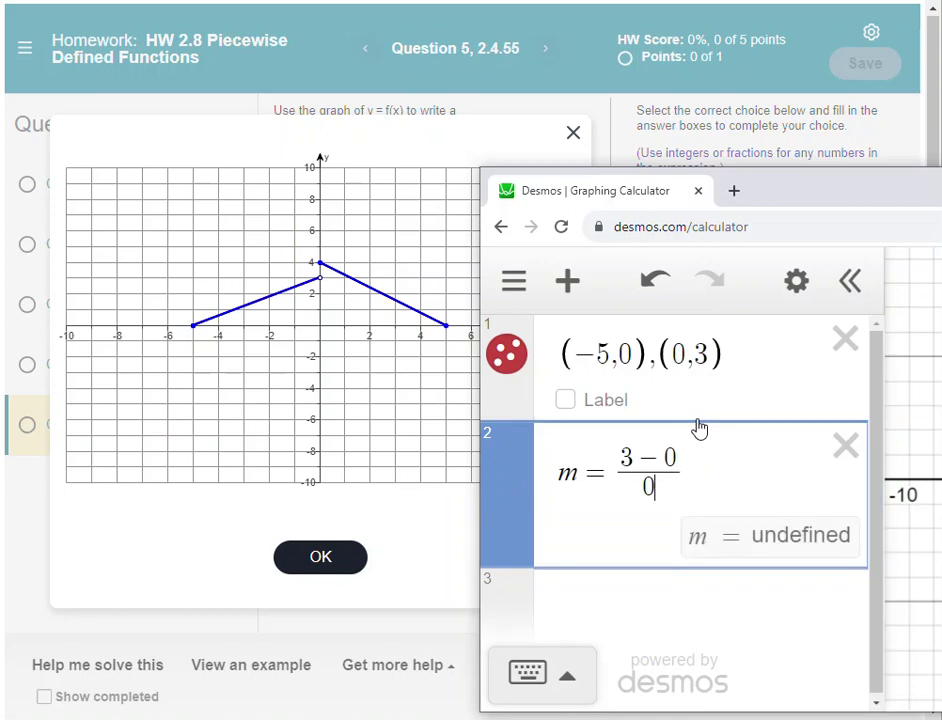
text((-5))
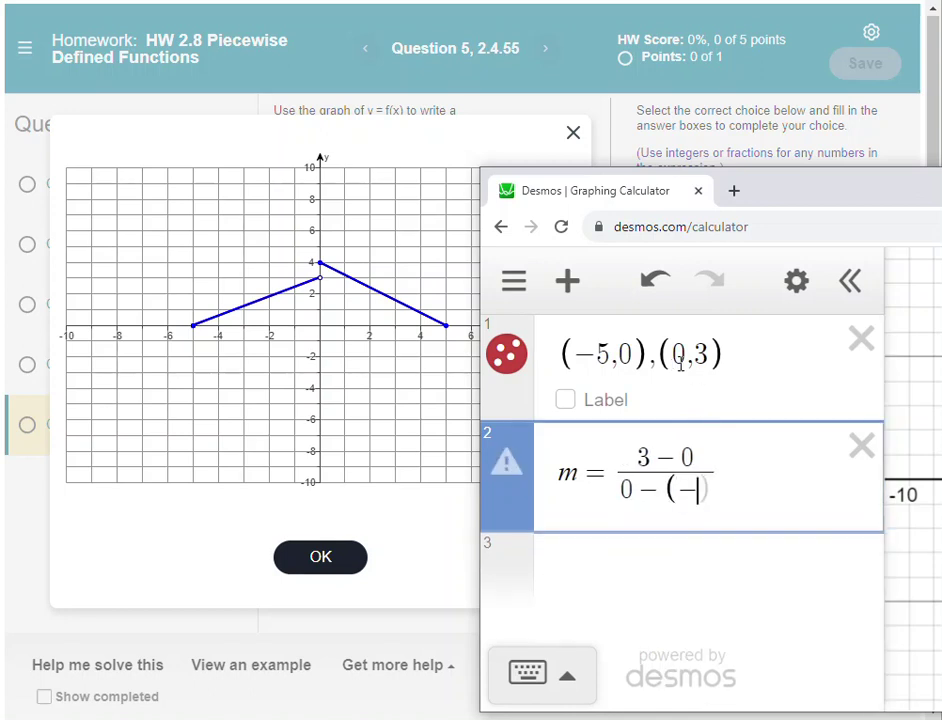
click(513, 477)
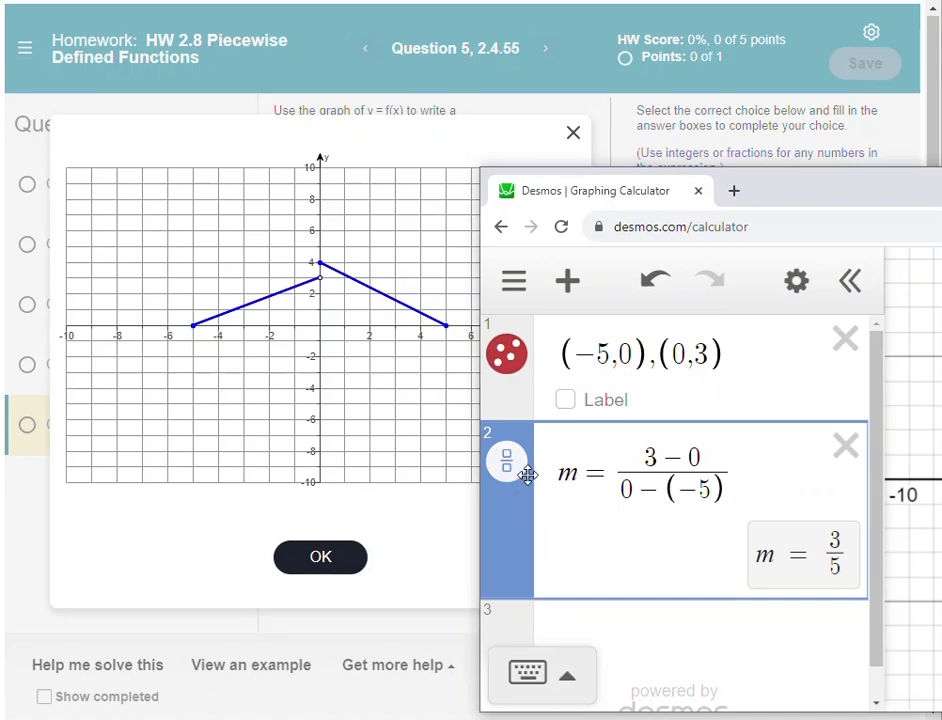
Add the left segment's y-intercept as a new expression, b = 3.
click(584, 615)
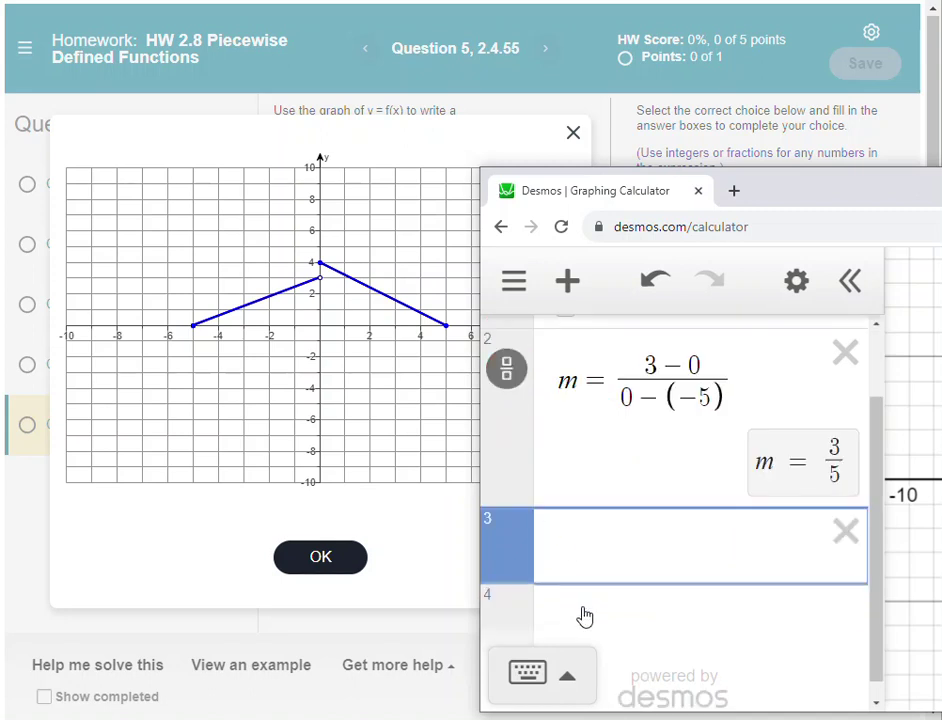
text(b=)
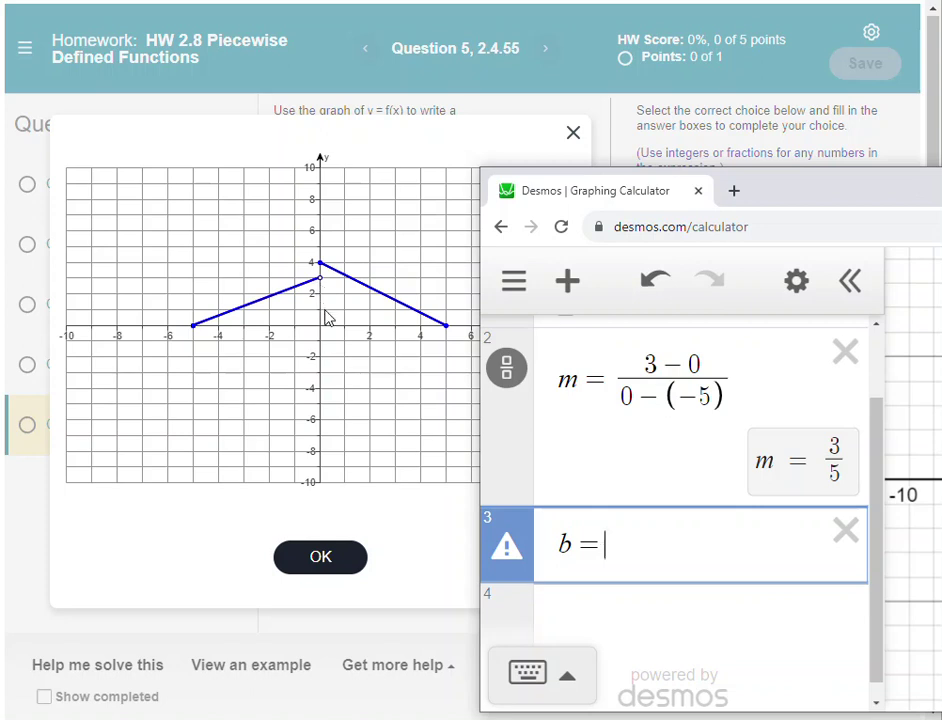
text(3)
key(Return)
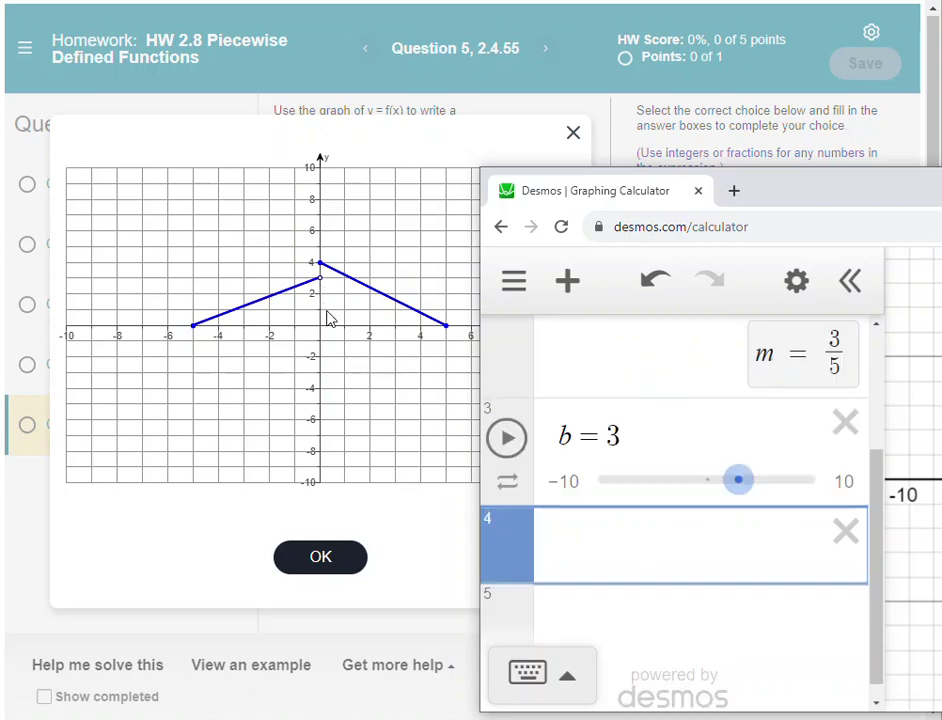
Move the calculator window higher and graph the left segment's line as y = 3/5x + 3.
drag(793, 169, 795, 58)
text(y=)
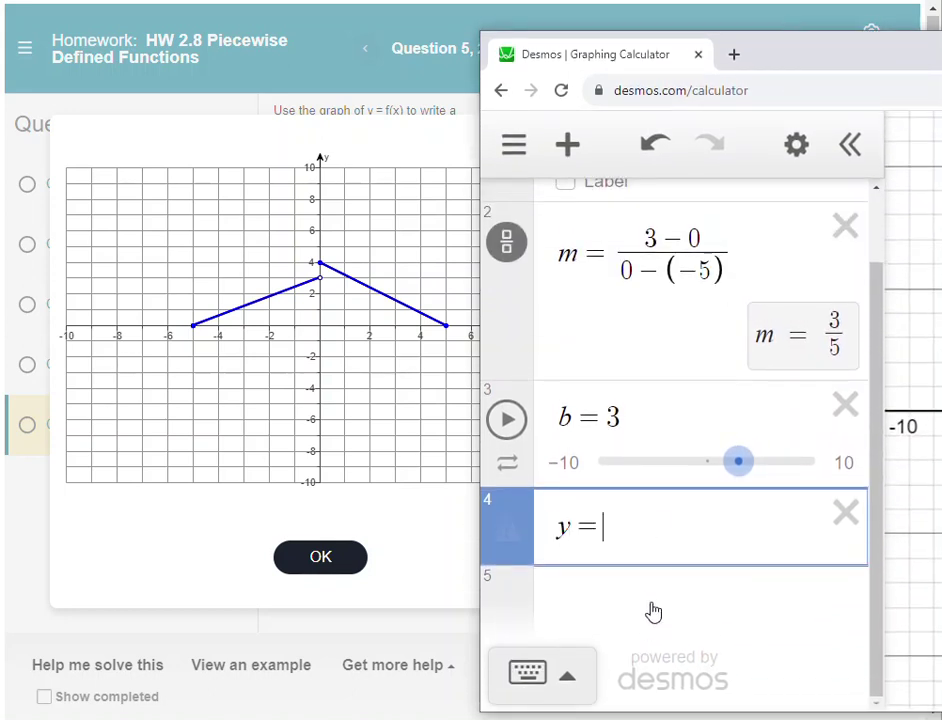
text(3/5)
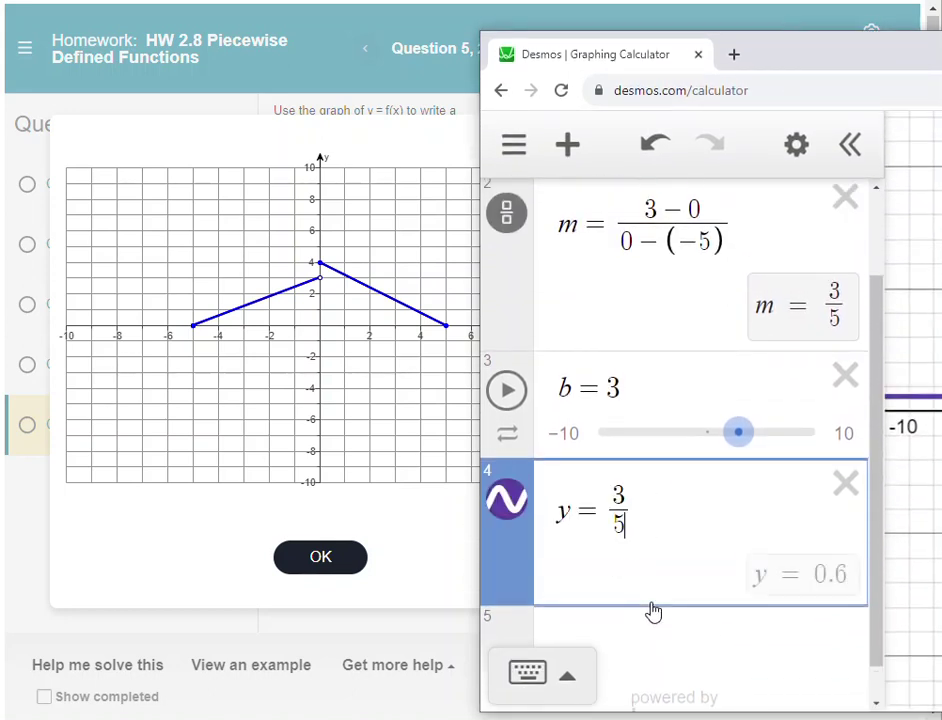
key(Right)
text(x+3)
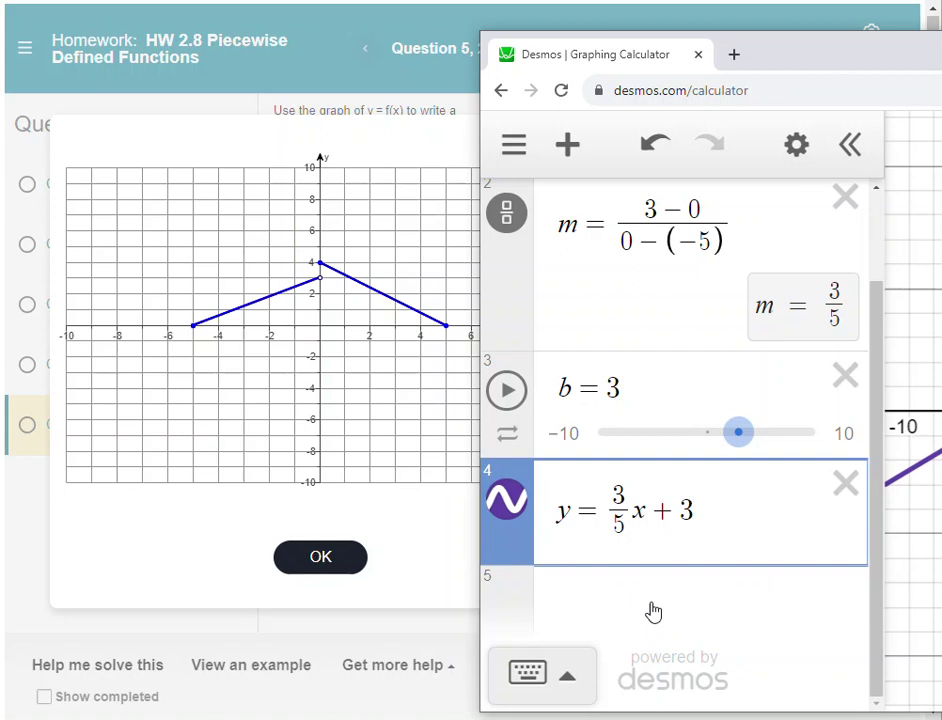
Enter the right segment's endpoints (0,4),(5,0) as a new expression below the first line's equation.
click(711, 603)
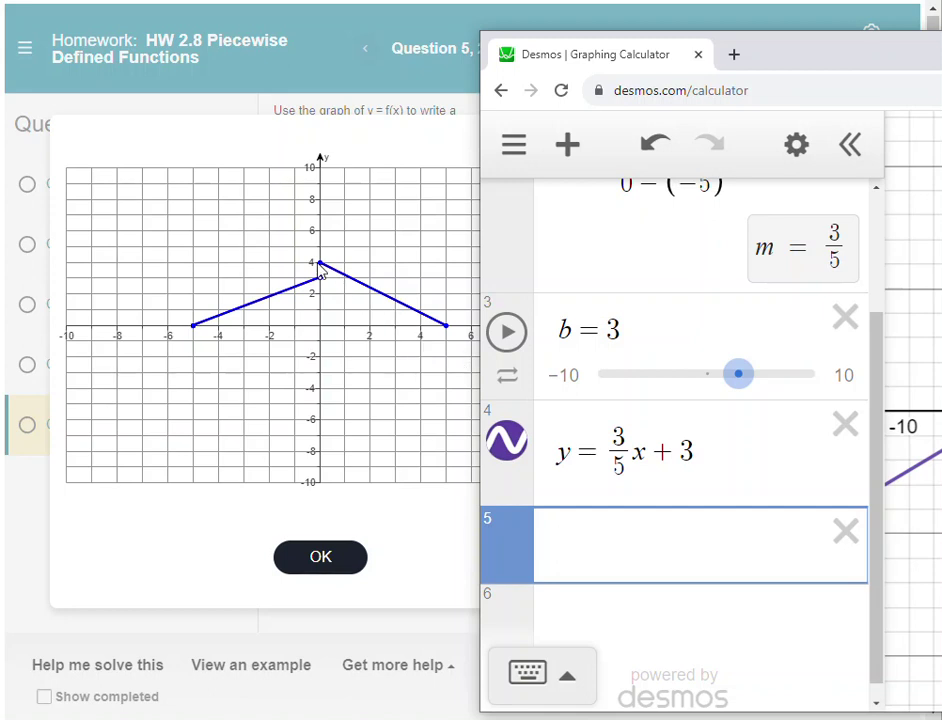
text((0,4))
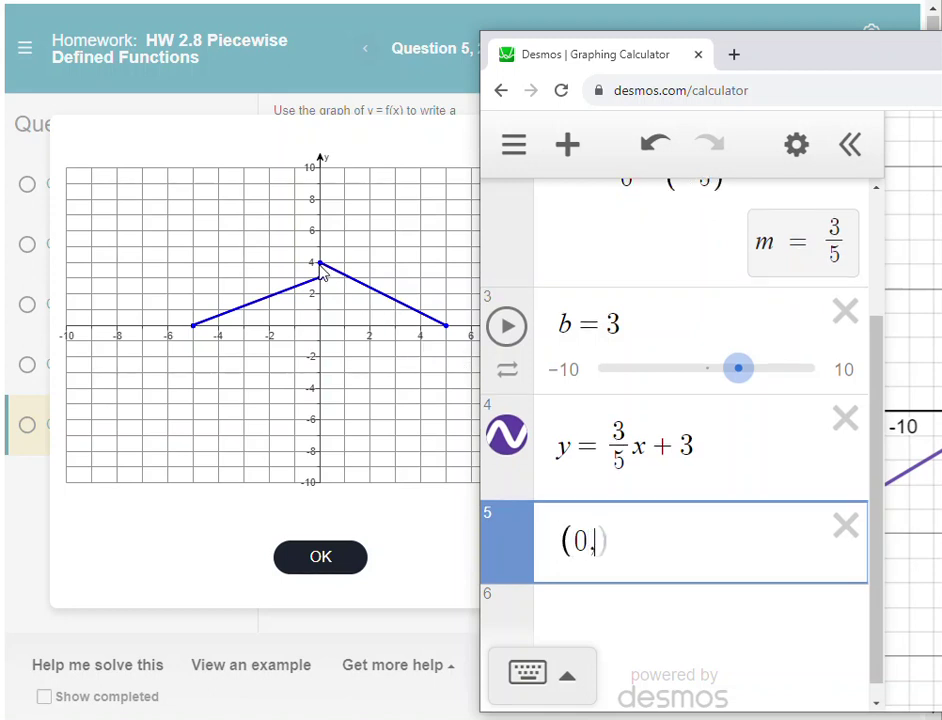
text(,)
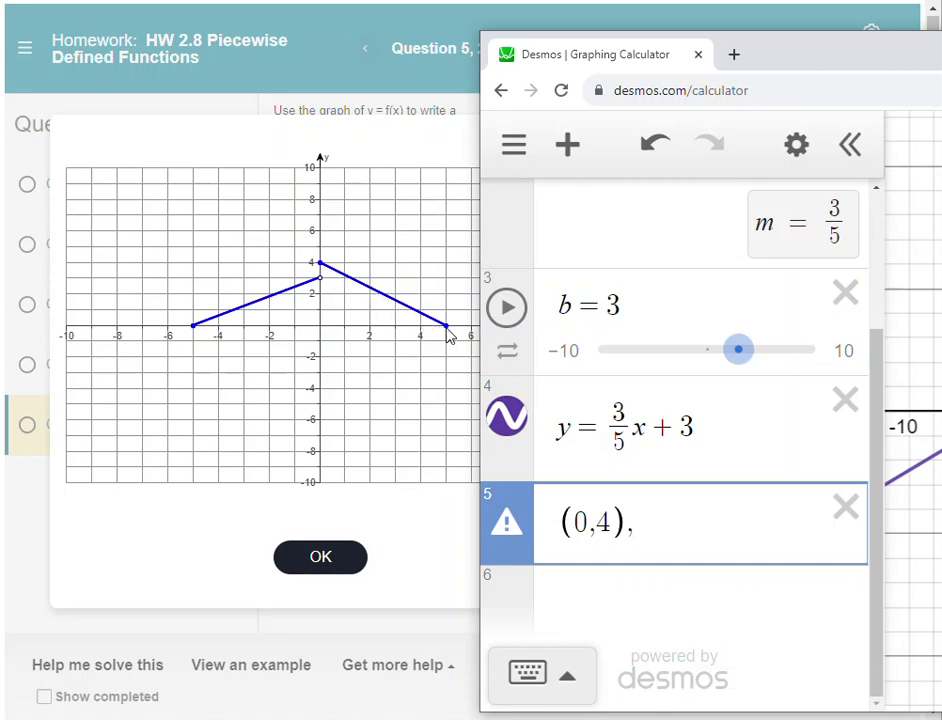
text((5,0))
key(Return)
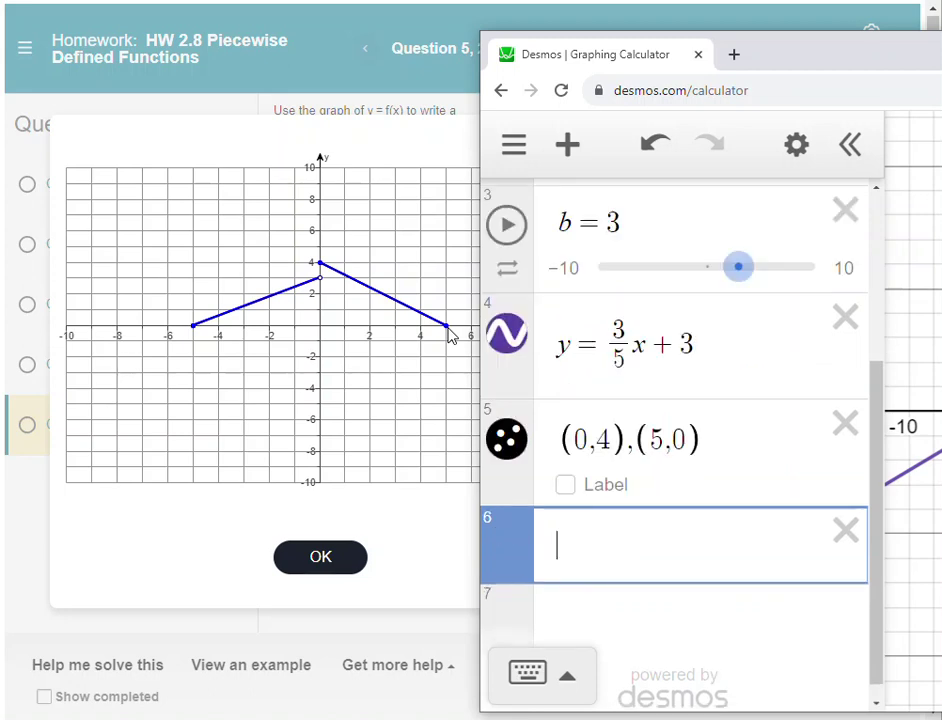
Calculate the right segment's slope in a new expression as m = (0-4)/(5-0) and display the result as a fraction.
text(m=/)
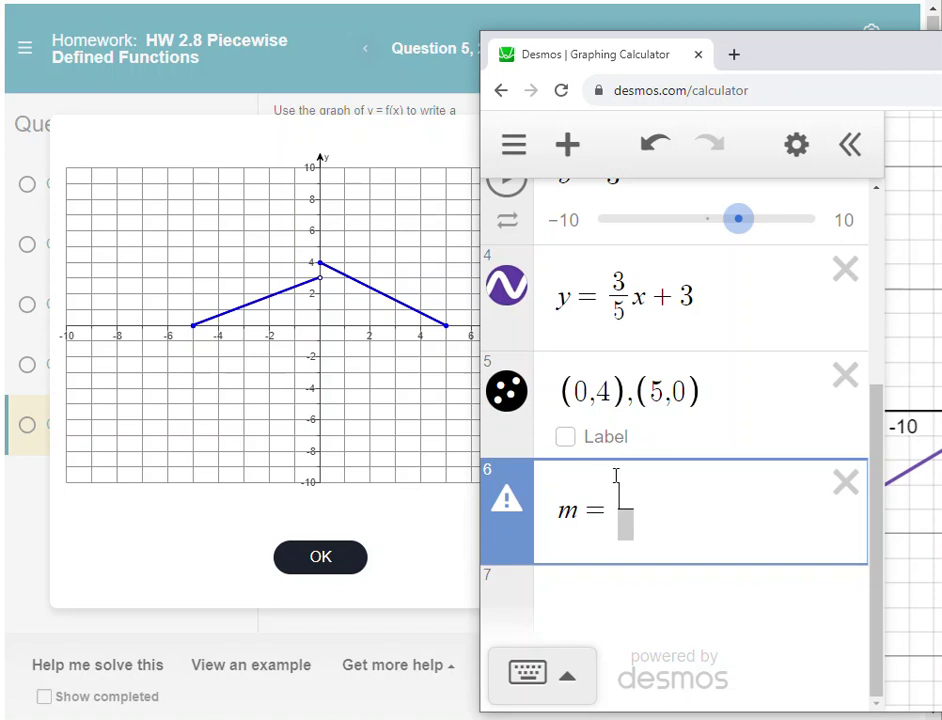
text(0-4)
key(Down)
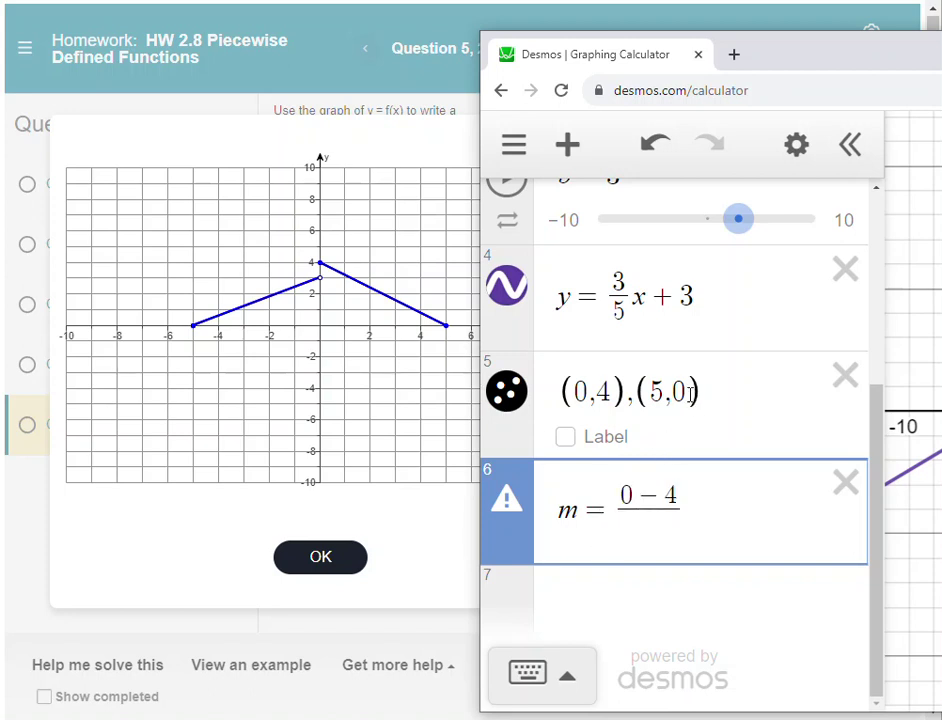
text(5-4)
key(BackSpace)
text(0)
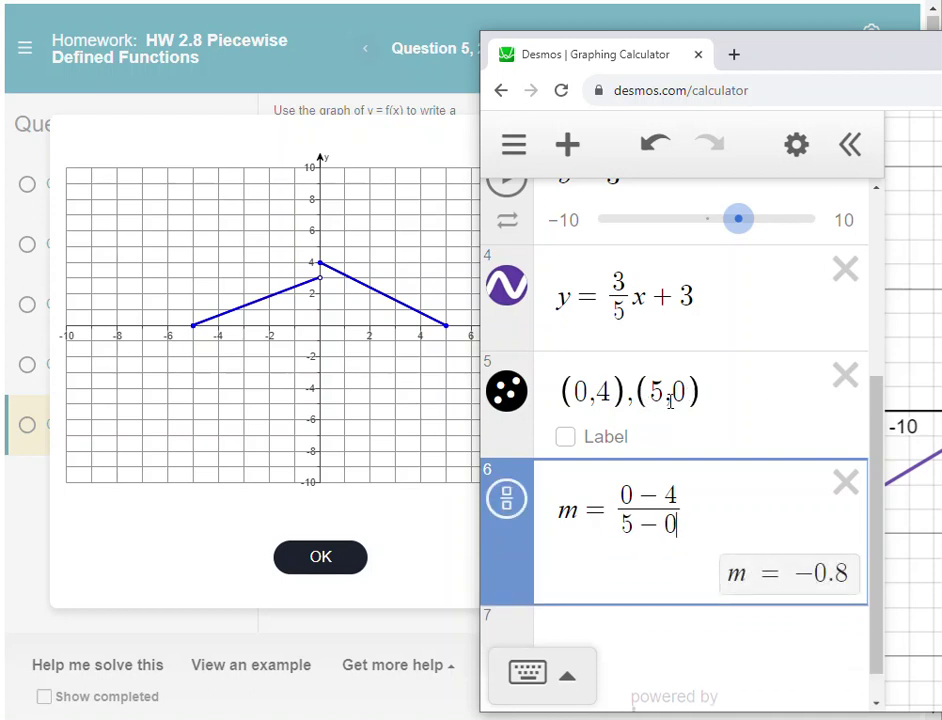
click(506, 498)
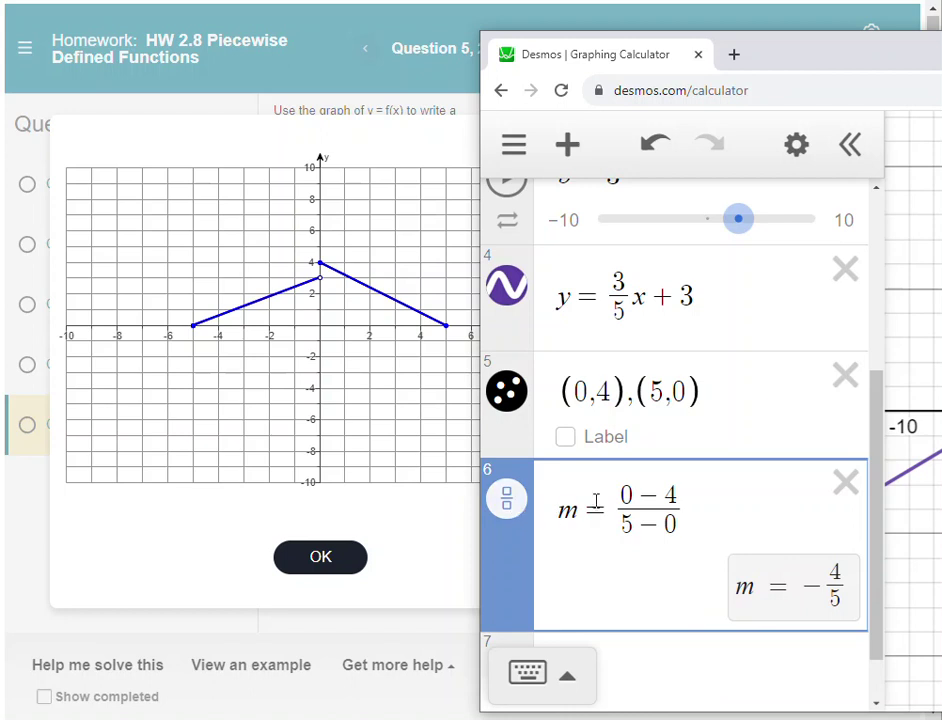
Add the right segment's y-intercept below its slope as a new expression, b = 4.
scroll(722, 517, down, 1)
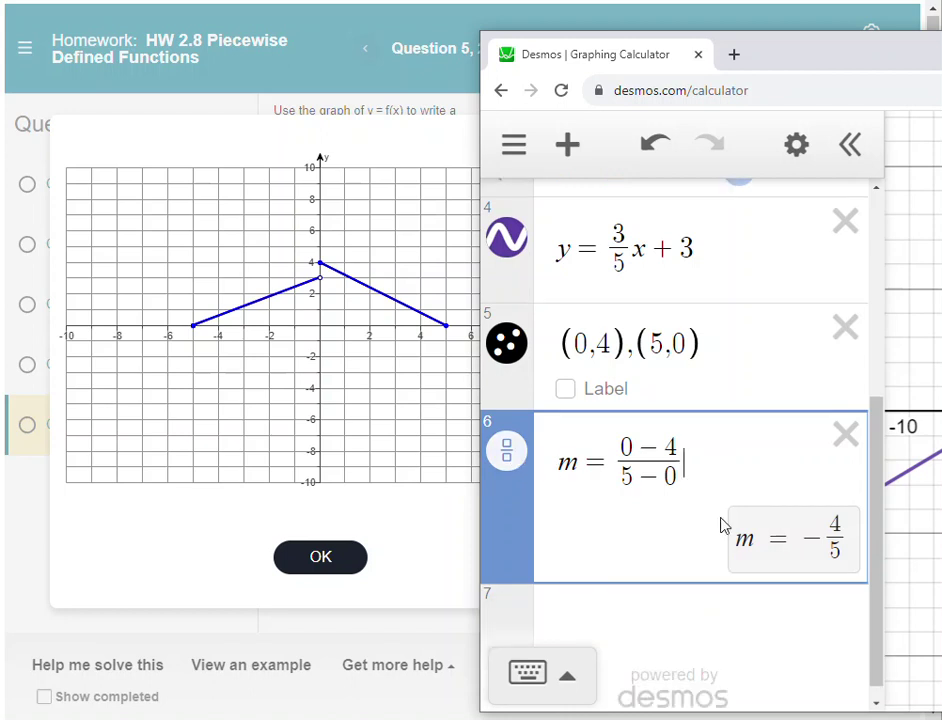
key(Return)
text(b=)
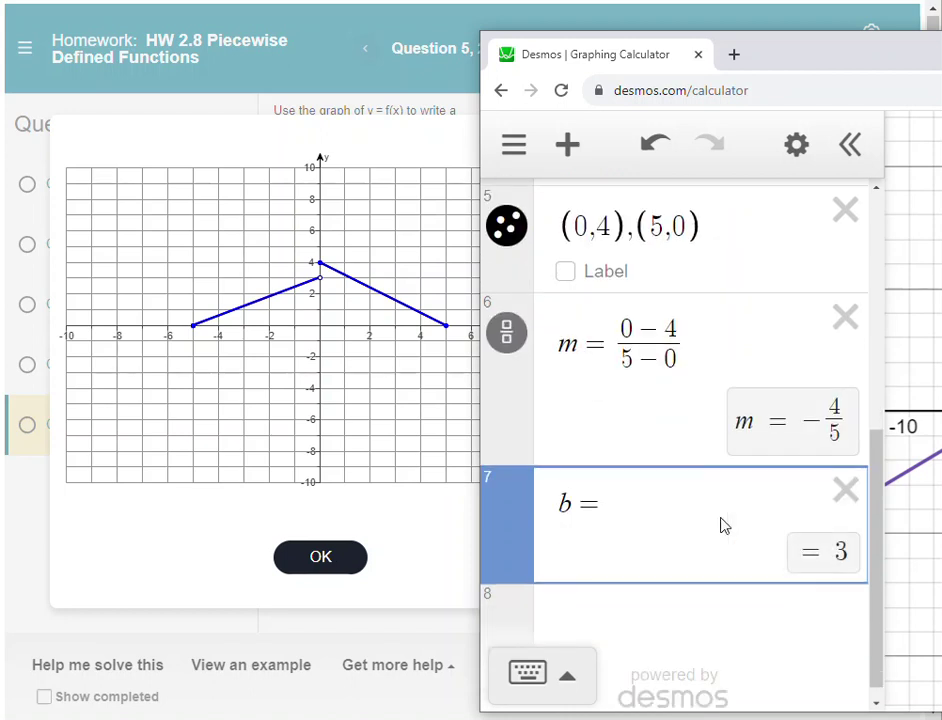
click(607, 226)
double_click(607, 346)
click(631, 615)
text(4)
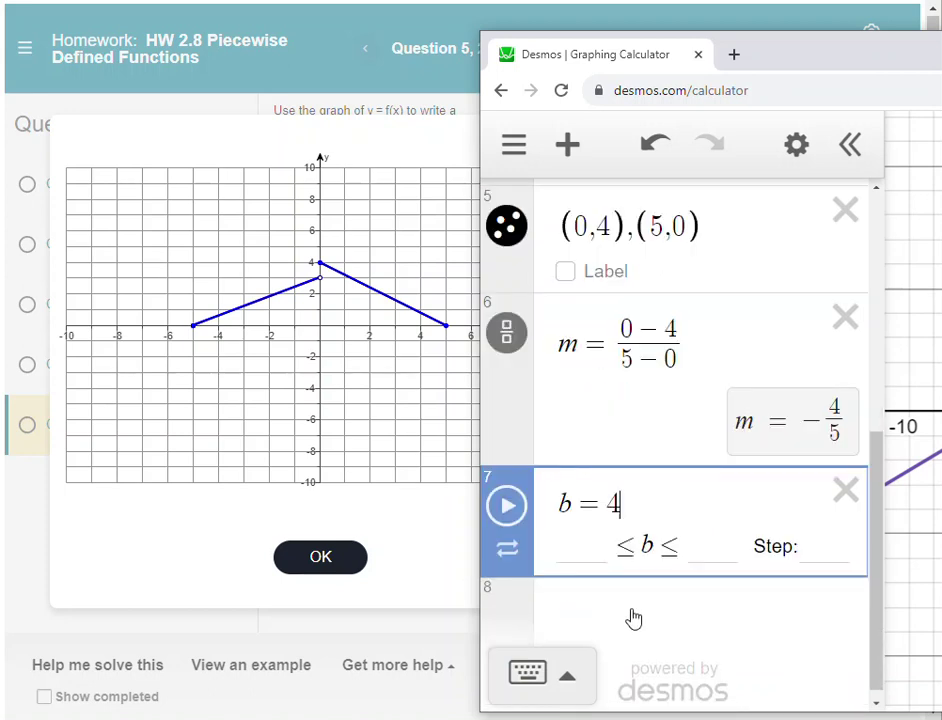
Graph the right segment's line in a new expression as y = -4/5x + 4.
click(645, 612)
text(y=)
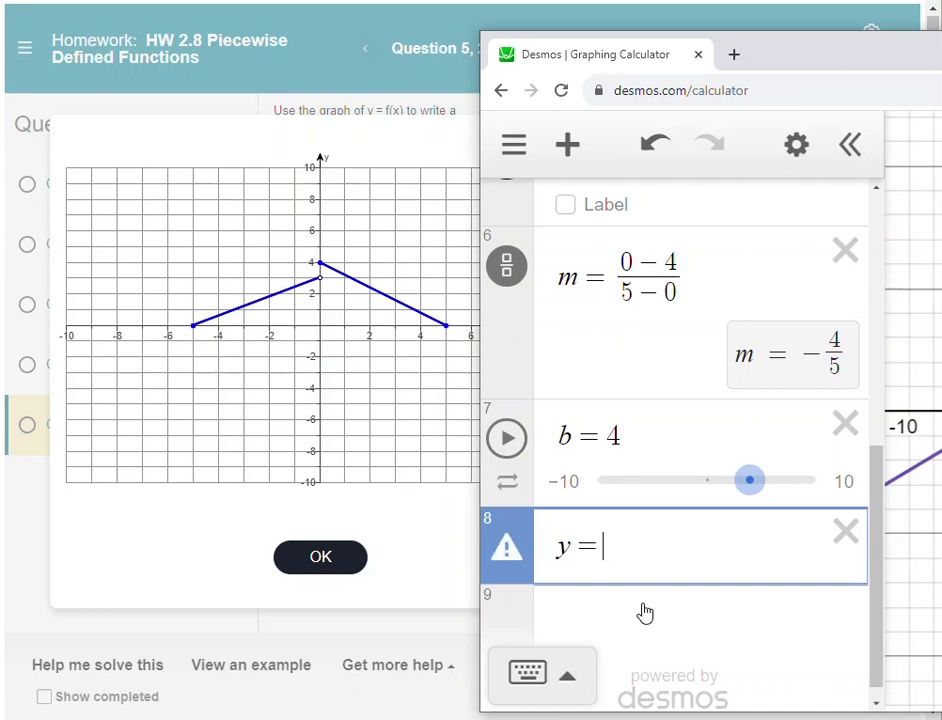
text(-4/5)
key(Right)
text(x+4)
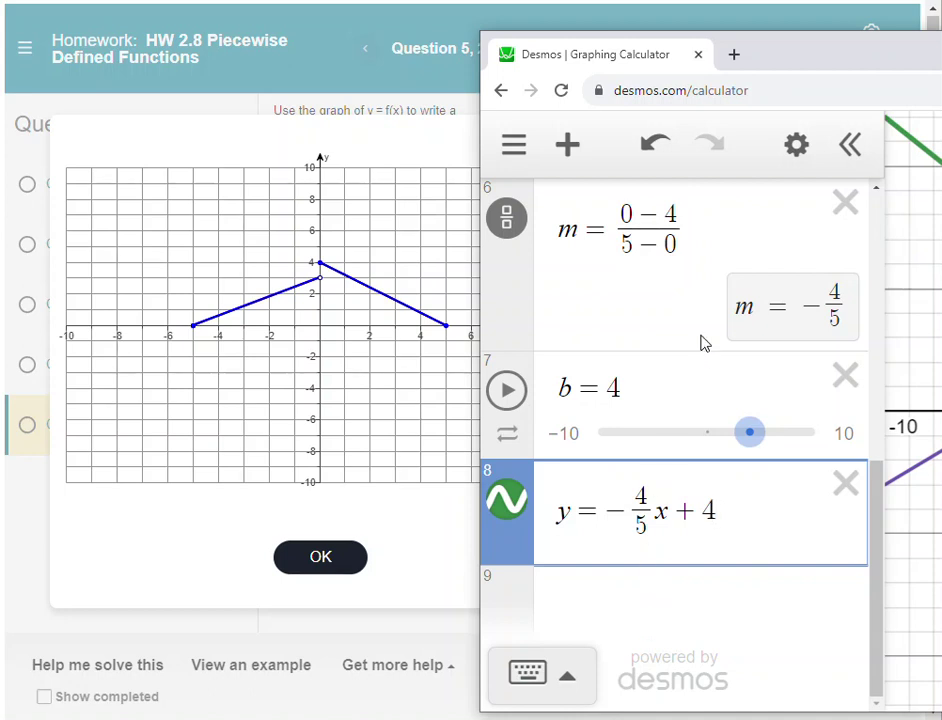
Restrict the left segment's line y = 3/5x + 3 to the domain {-5 ≤ x < 0}.
scroll(686, 395, up, 2)
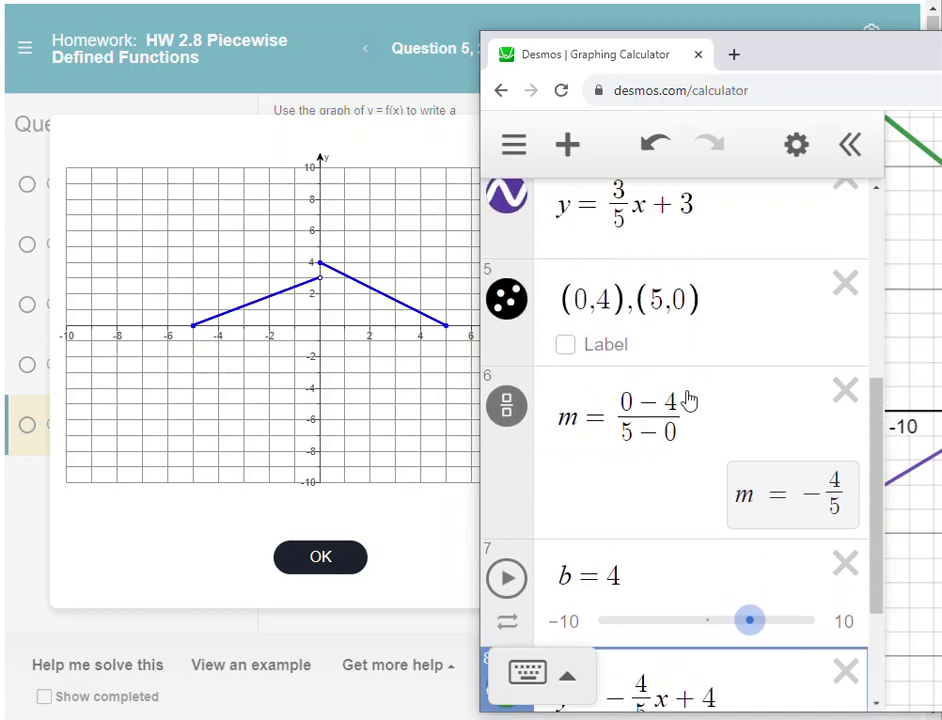
scroll(690, 405, up, 2)
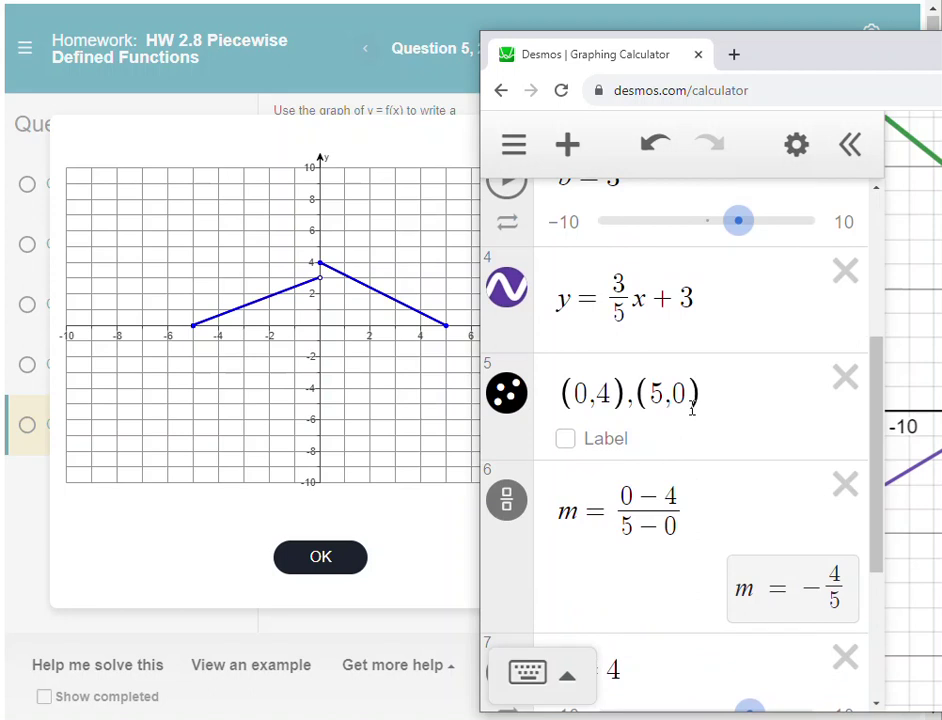
drag(700, 300, 574, 322)
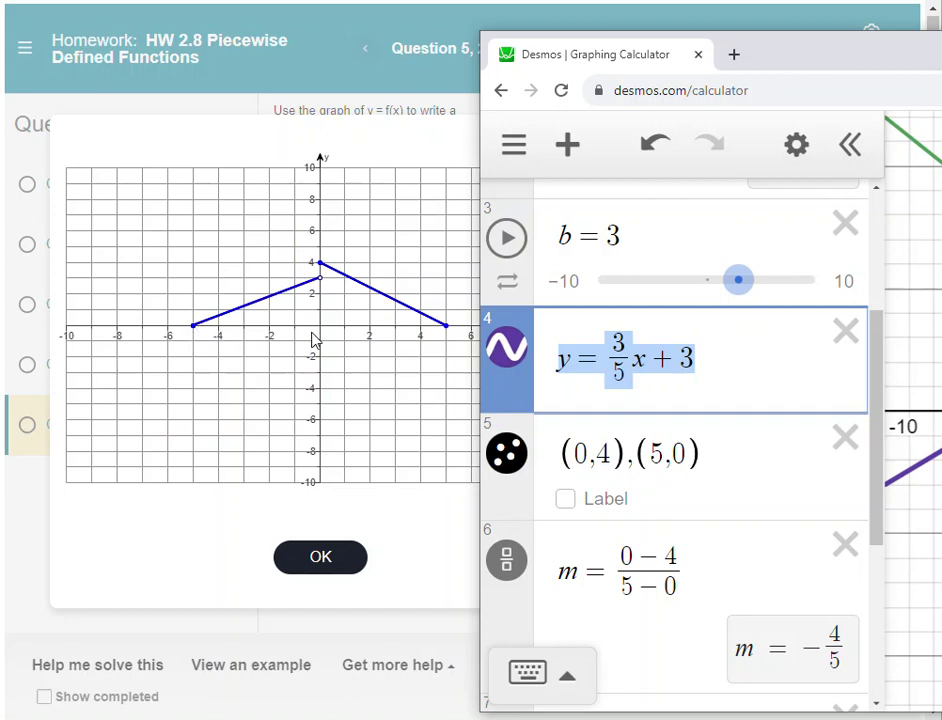
click(771, 373)
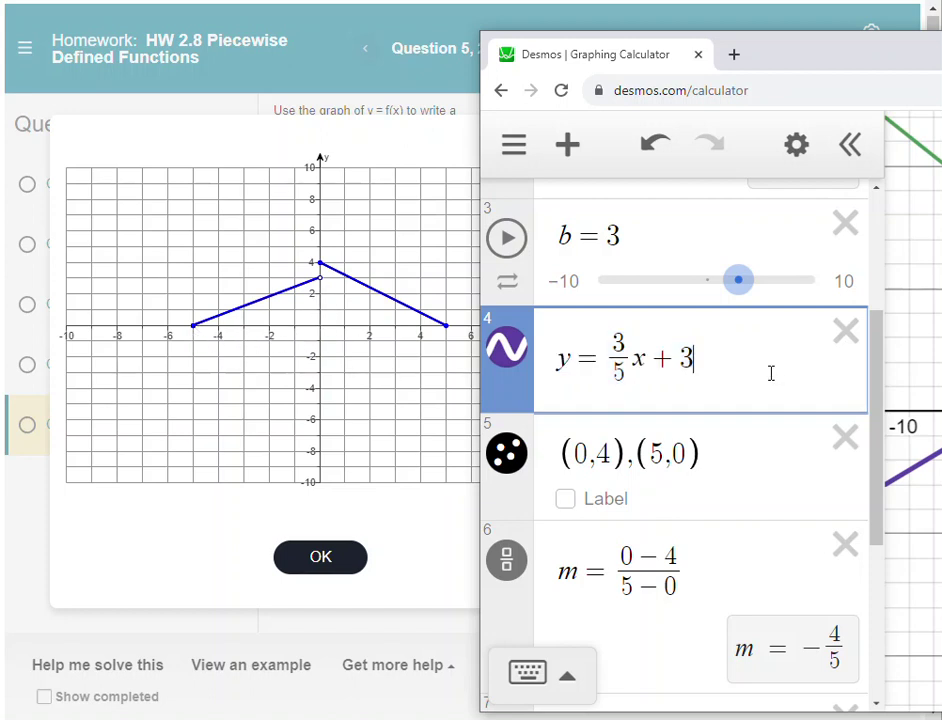
text({)
text(-5<=x<)
text(0)
text(})
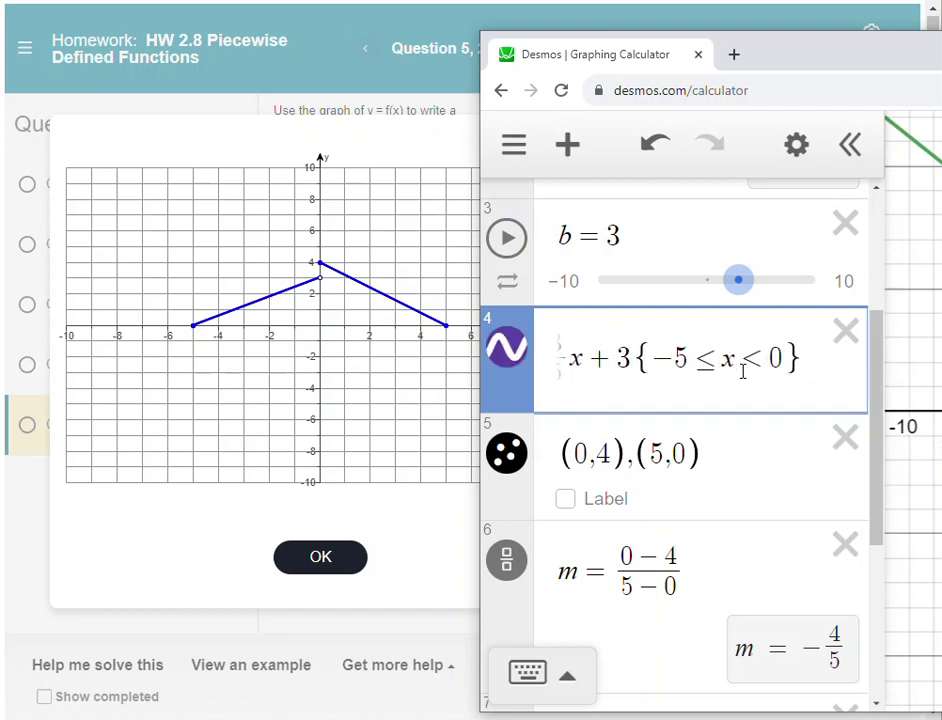
Widen the expression list until the left segment's complete equation with its domain restriction fits on one line.
drag(722, 362, 708, 440)
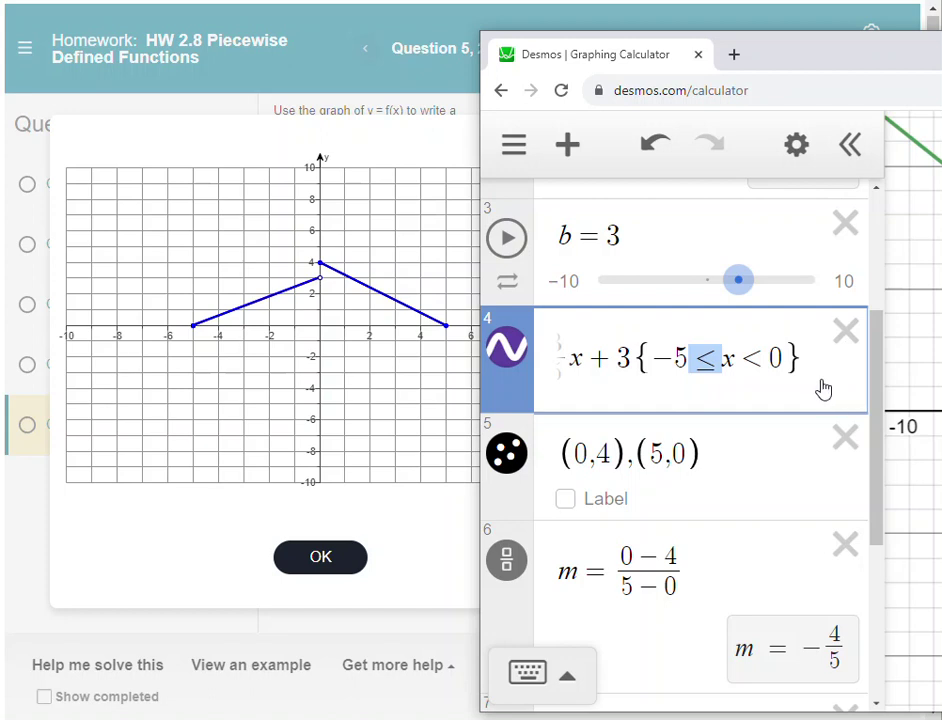
click(742, 386)
key(Left)
key(Left)
key(Left)
key(Left)
key(Left)
key(Left)
key(Left)
key(Left)
key(Left)
key(Left)
key(Left)
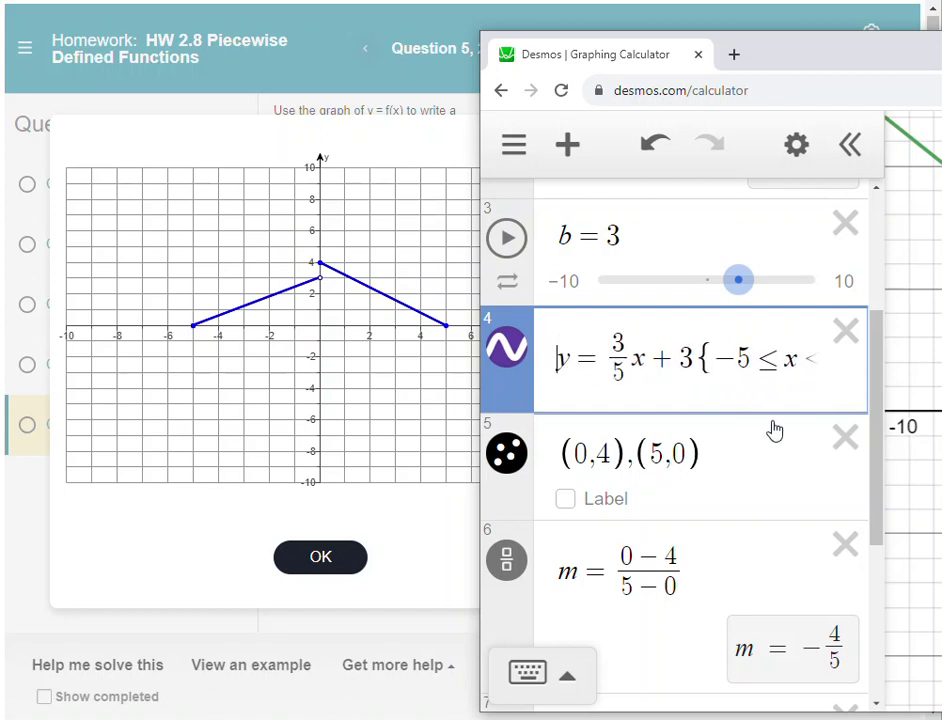
drag(891, 362, 934, 389)
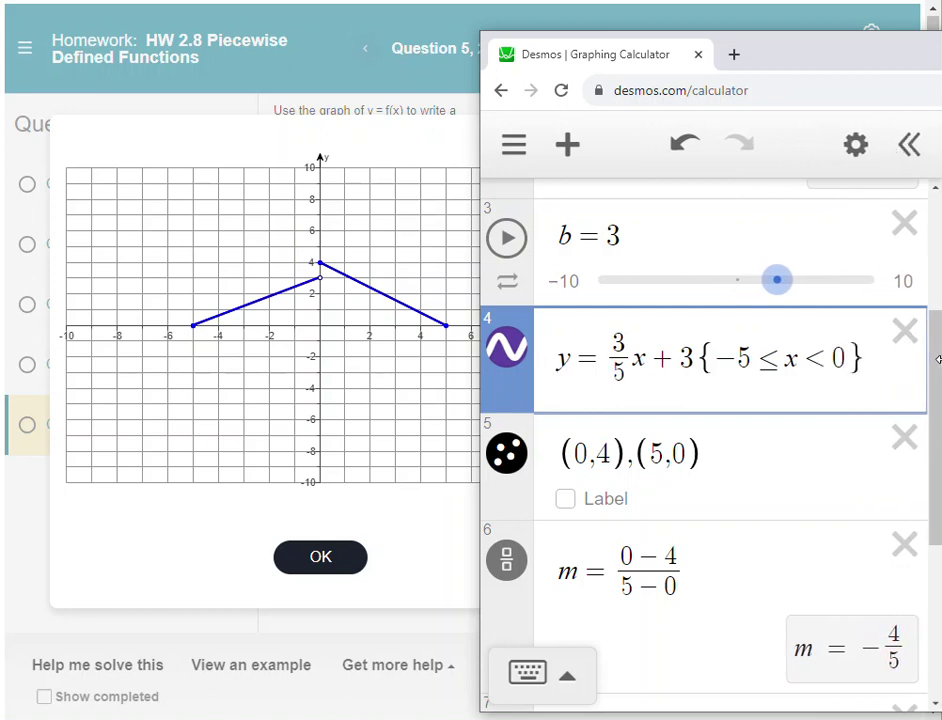
Restrict the right segment's line y = -4/5x + 4 to the domain {0 ≤ x ≤ 5}.
scroll(824, 414, down, 5)
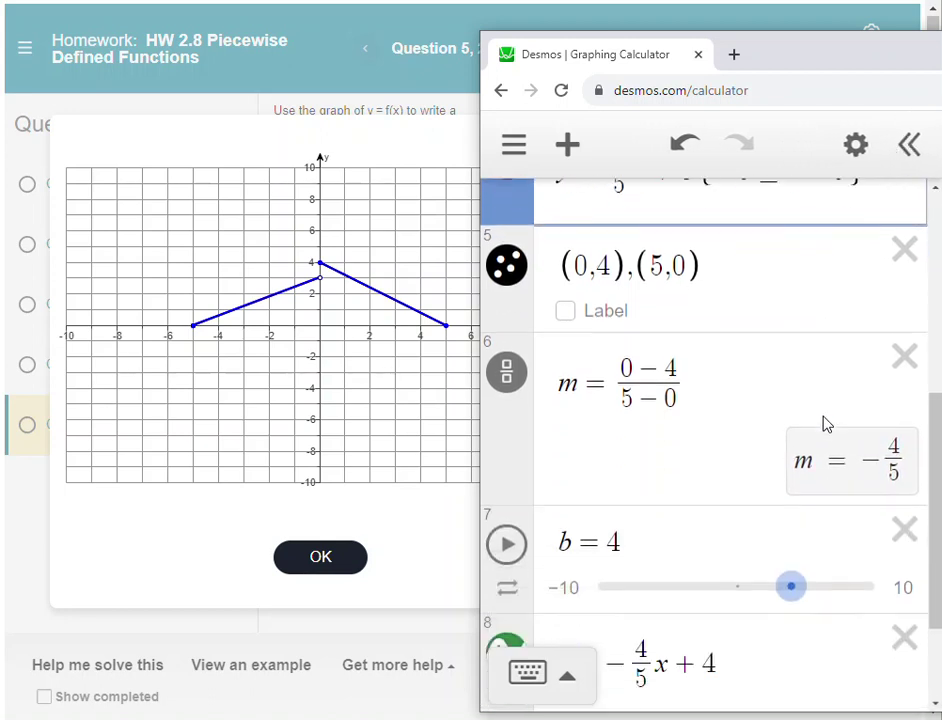
click(741, 588)
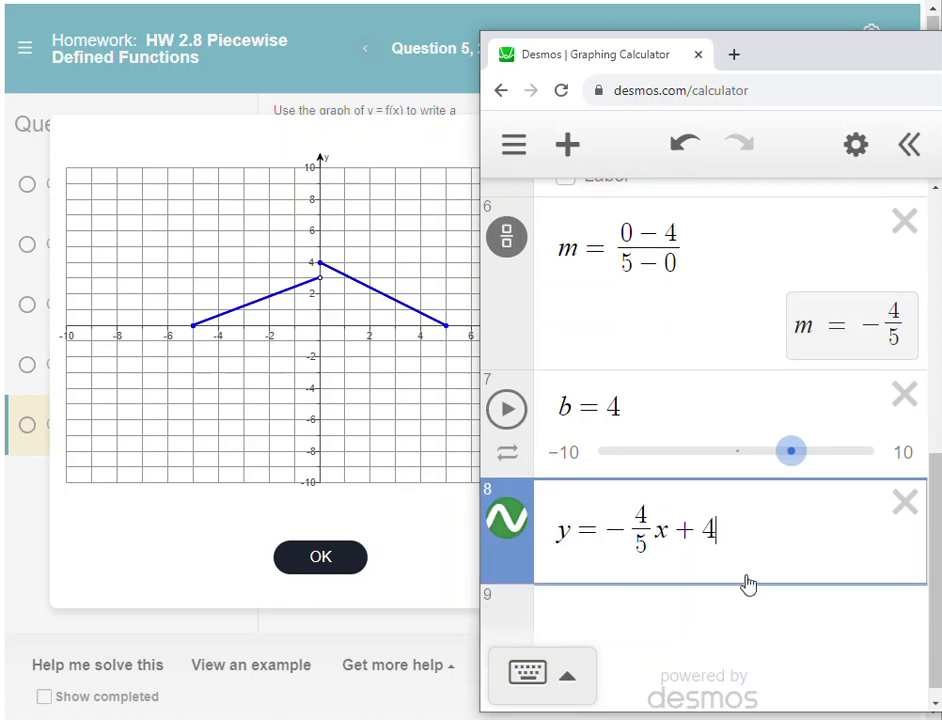
text({)
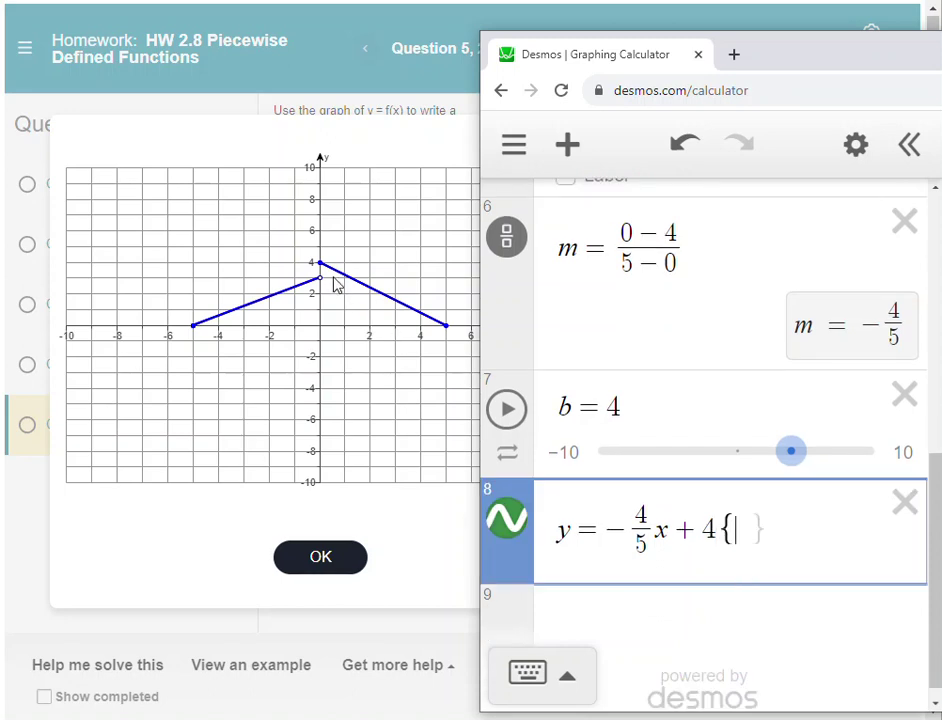
text(0)
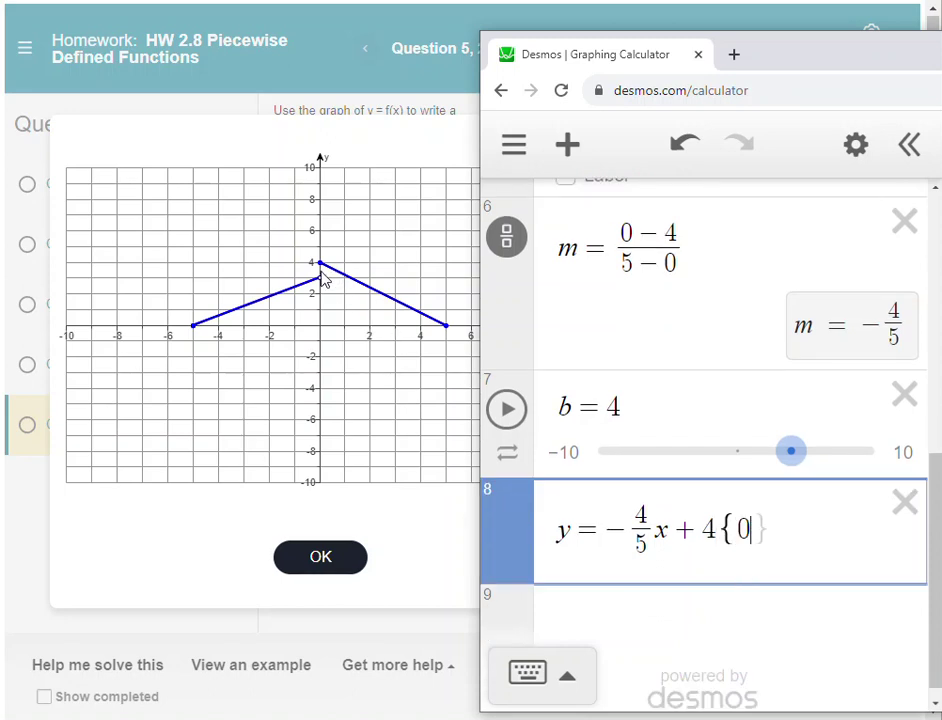
text(<=x)
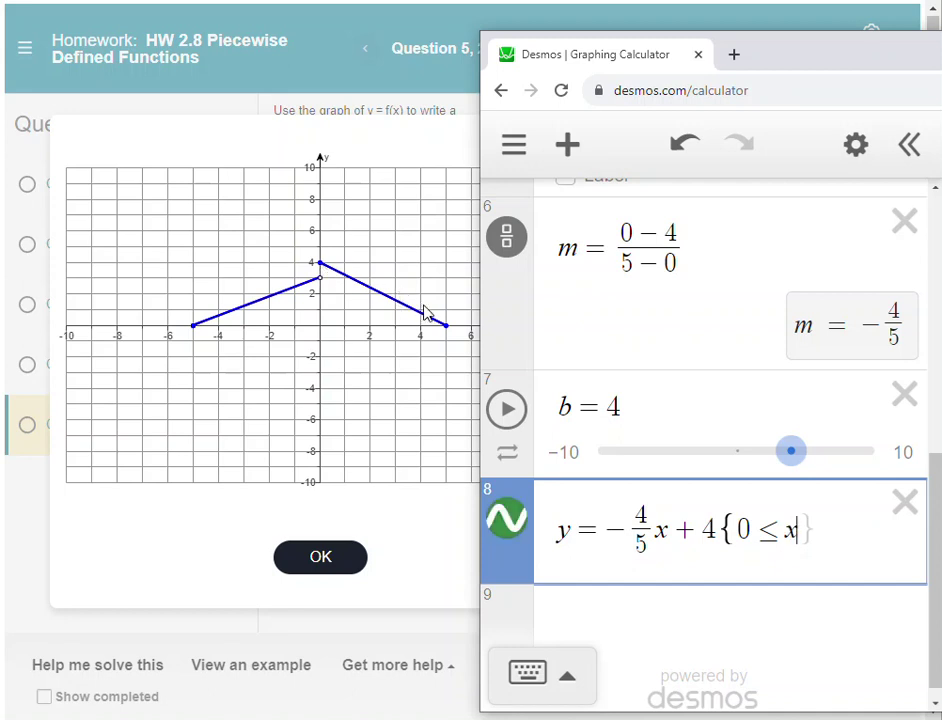
text(<=5)
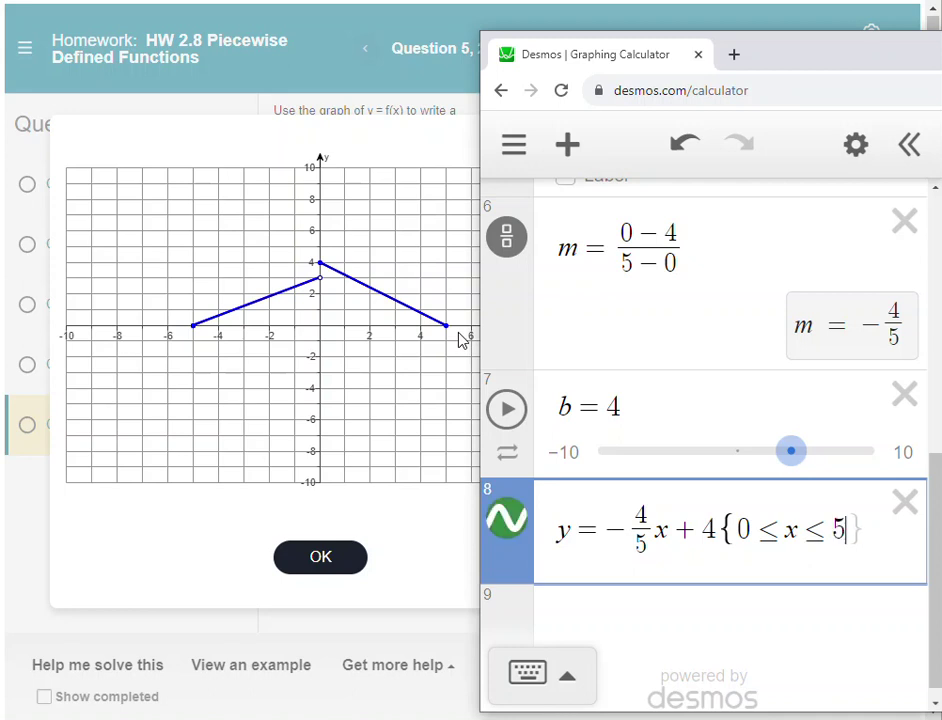
text(})
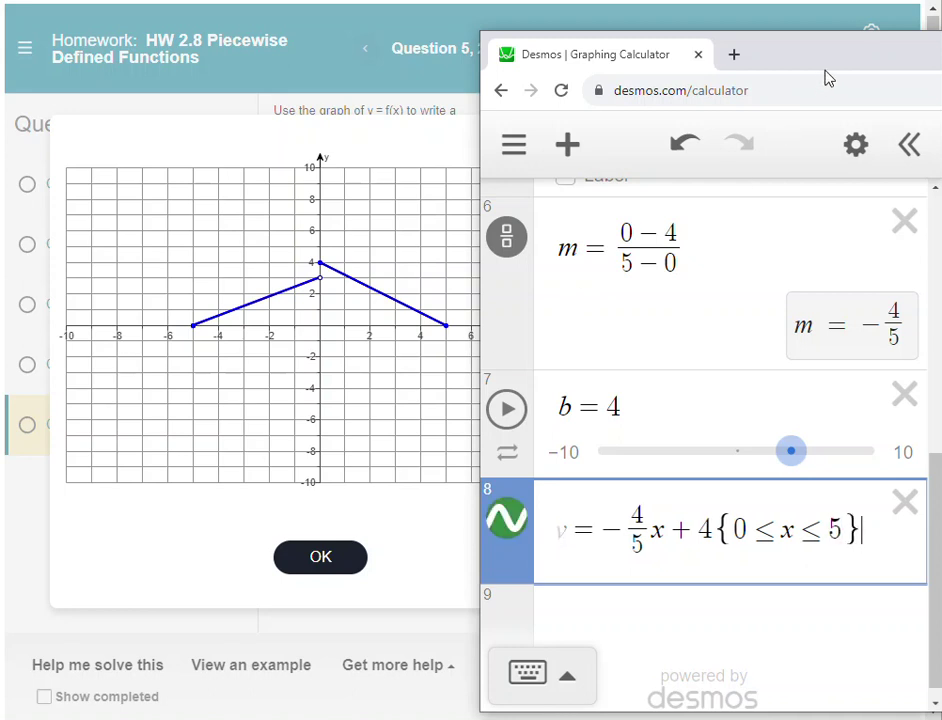
Examine the two restricted segments on the Desmos graph and compare them with the enlarged homework graph.
drag(852, 55, 338, 16)
click(716, 252)
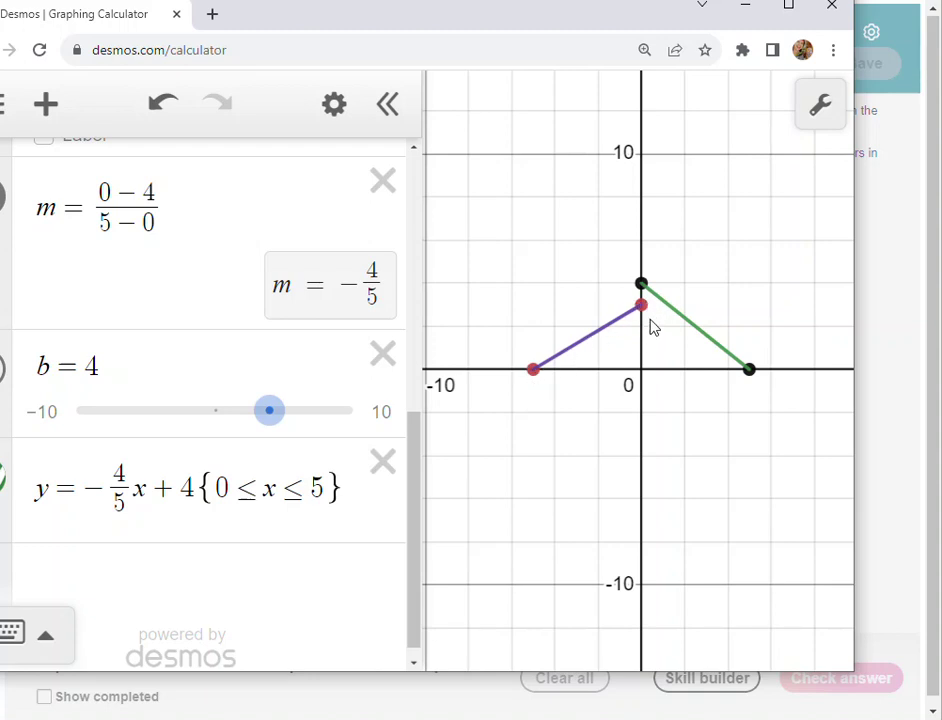
drag(560, 31, 941, 88)
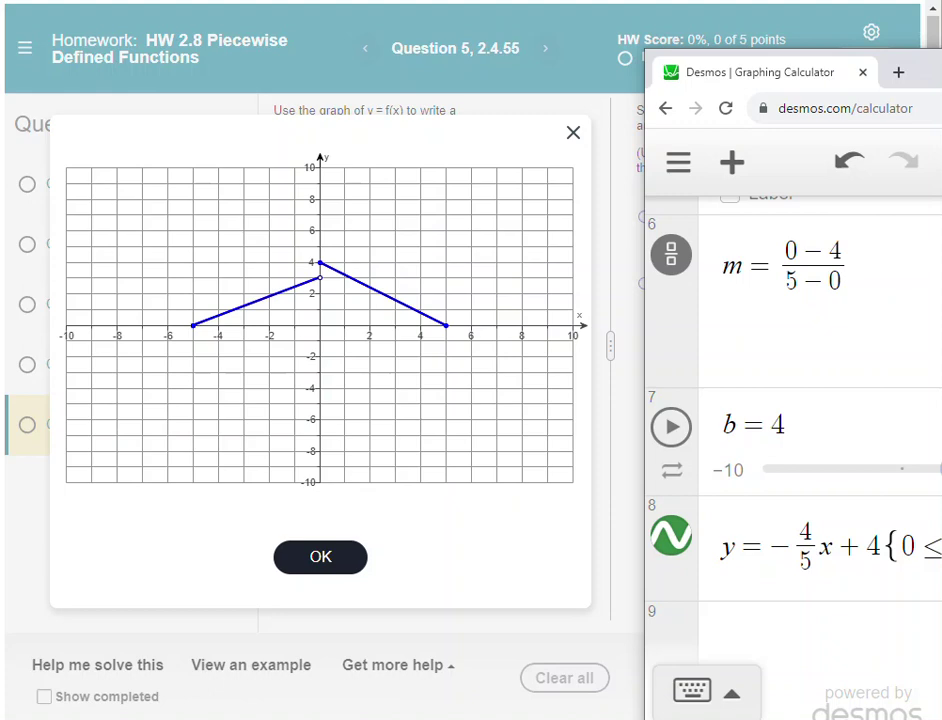
Close the enlarged homework graph and select answer choice A, with the intervals -5 ≤ x < 0 and 0 ≤ x ≤ 5.
click(336, 568)
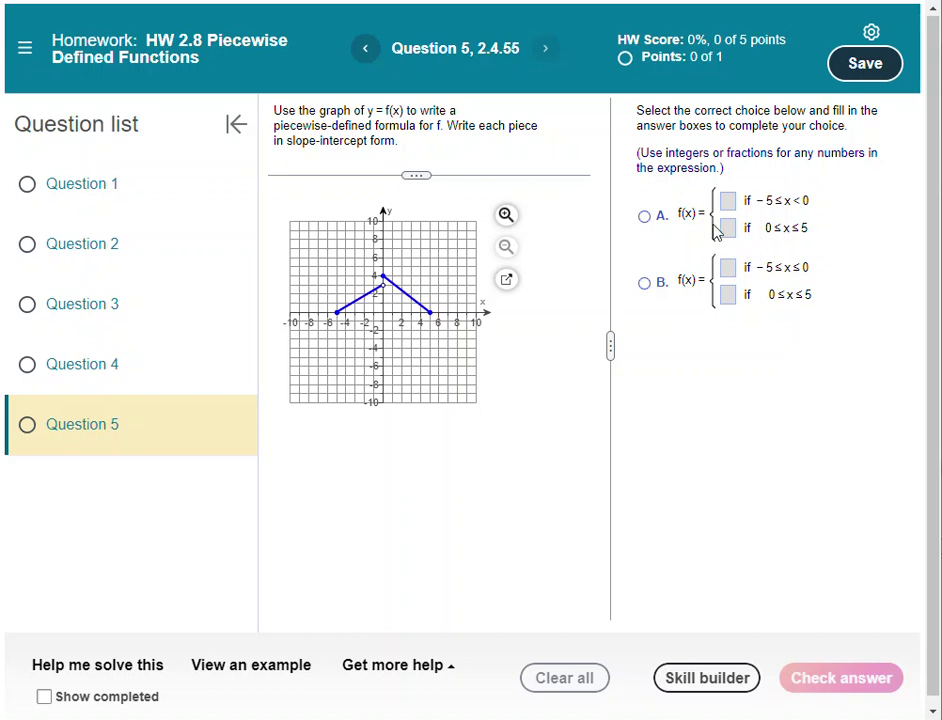
click(645, 218)
click(645, 284)
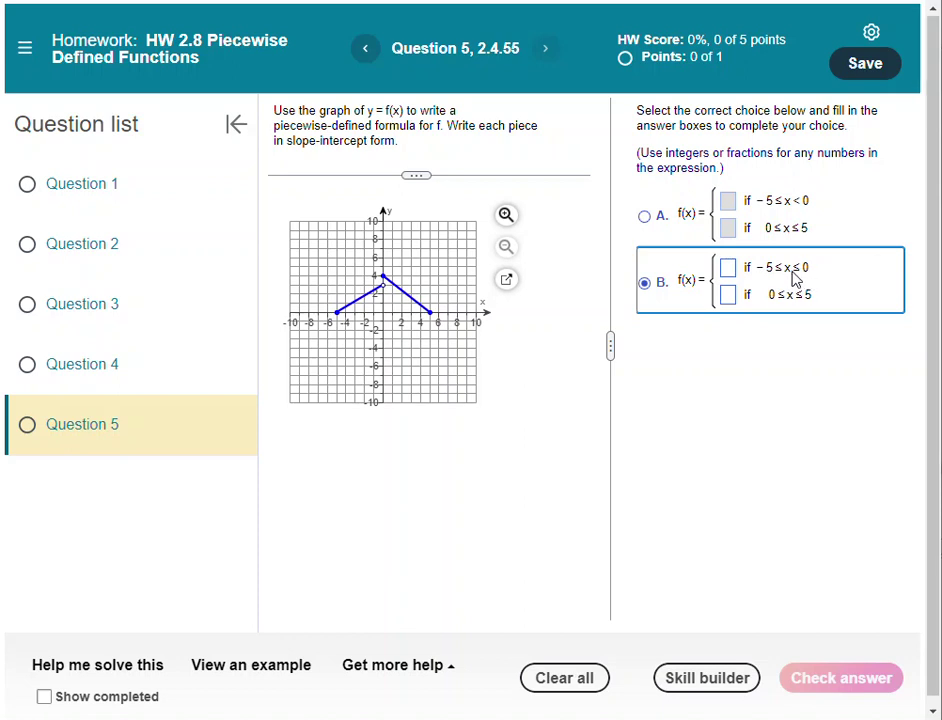
click(646, 216)
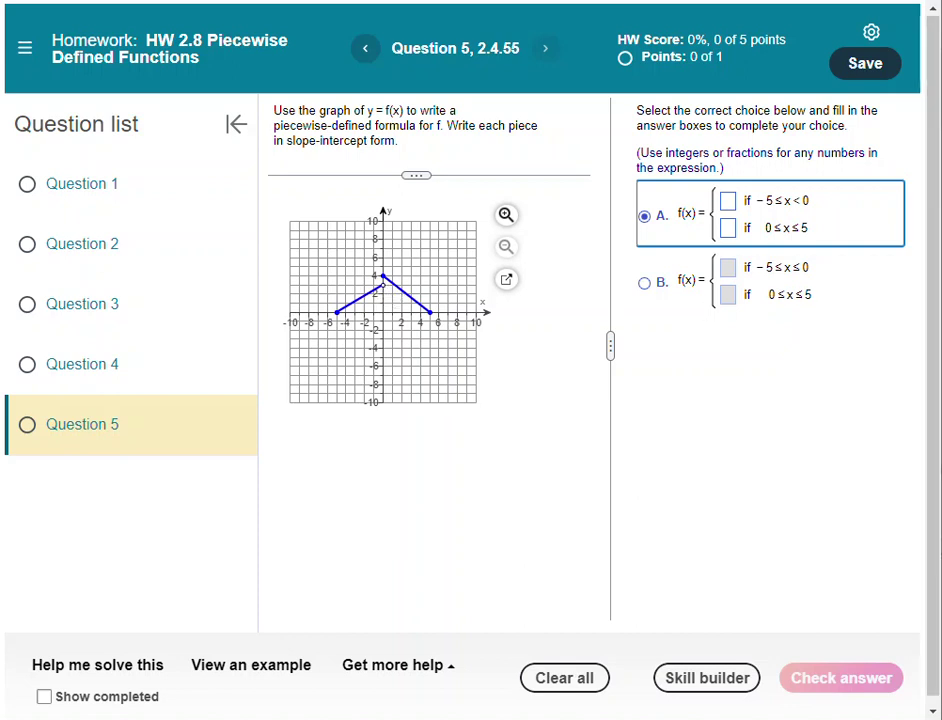
Enter 3/5x+3 as choice A's piece for -5 ≤ x < 0, consulting the first equation in Desmos.
click(728, 204)
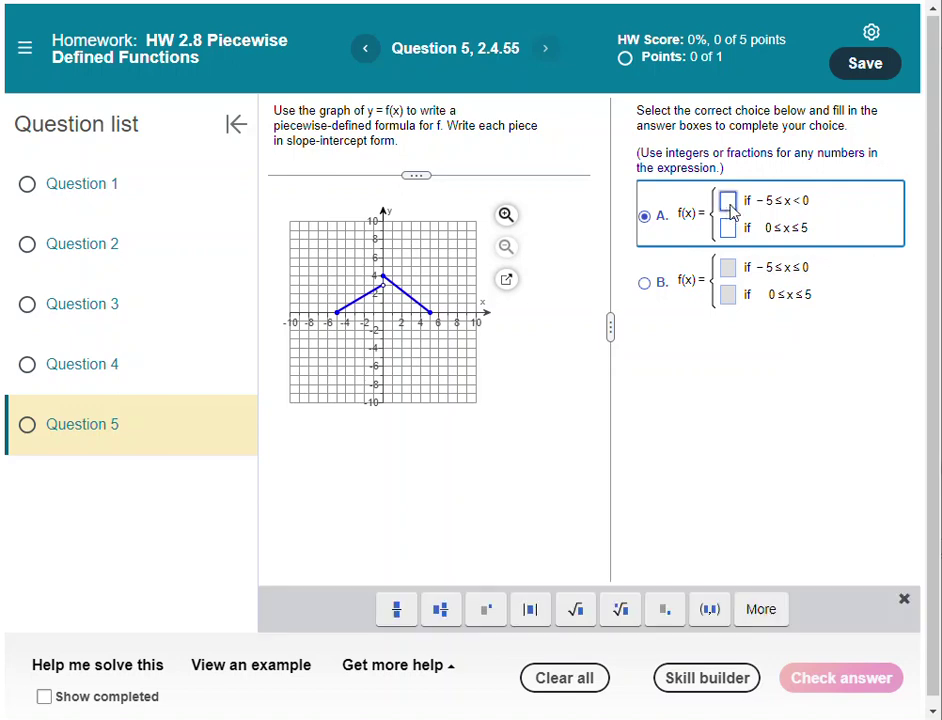
drag(940, 60, 867, 176)
scroll(721, 428, up, 5)
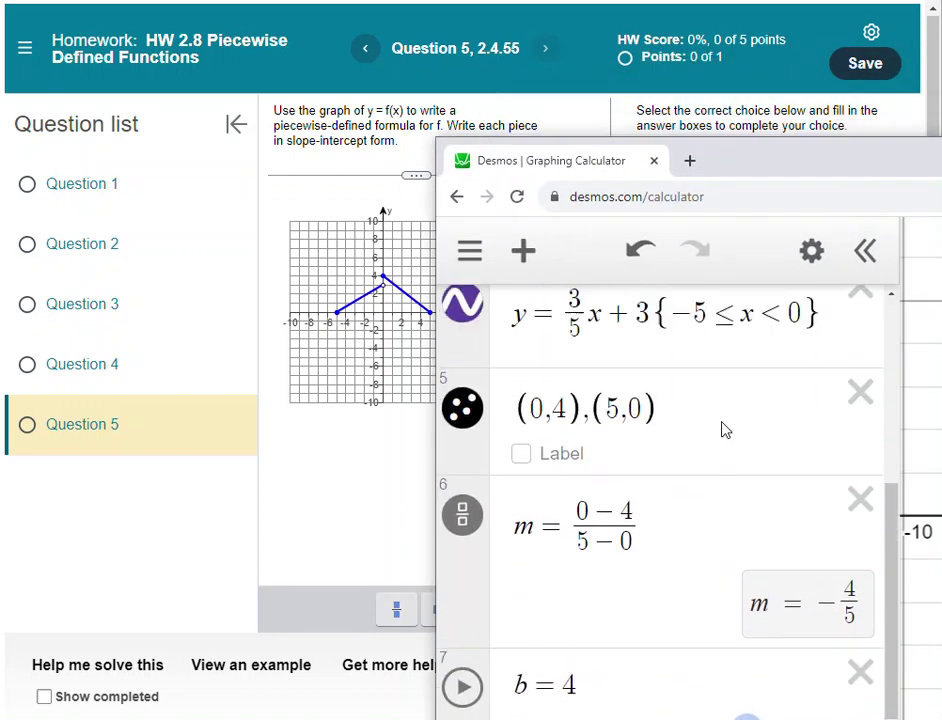
click(395, 481)
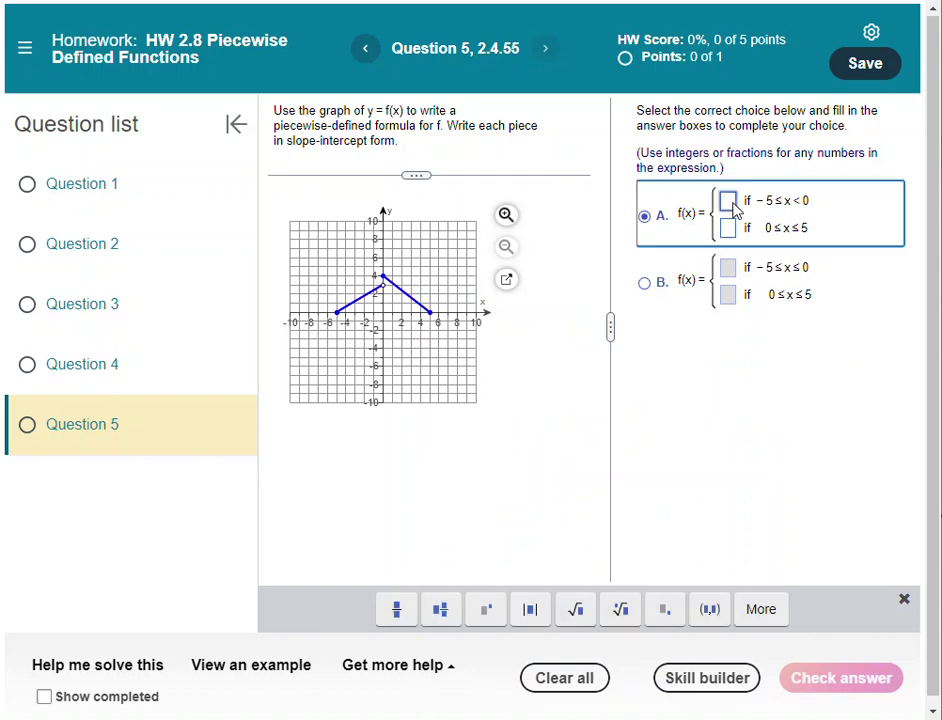
text(3/5)
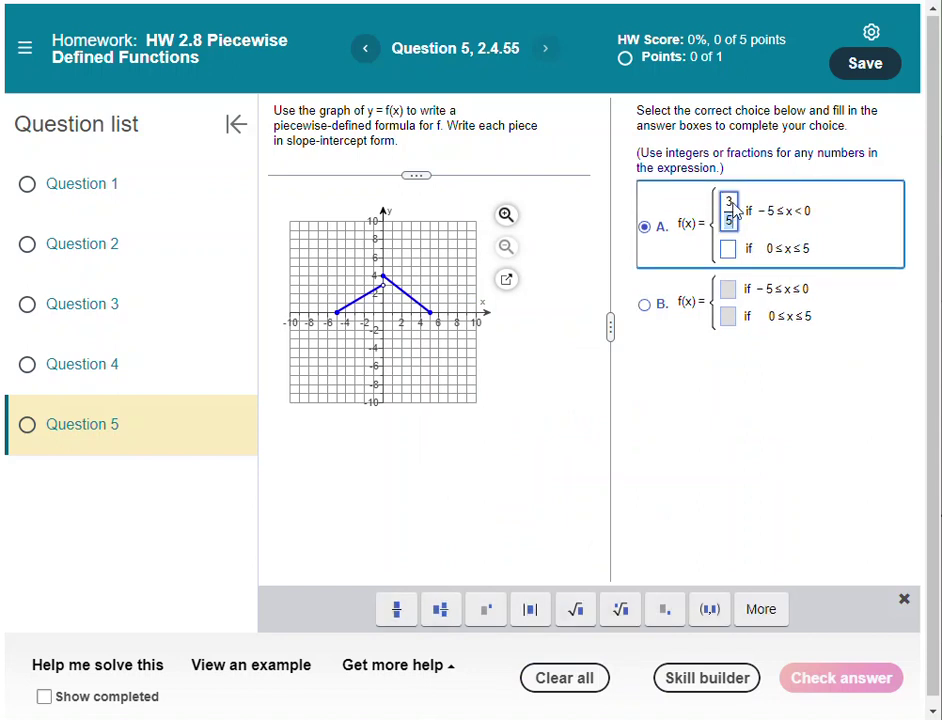
key(Right)
text(x+)
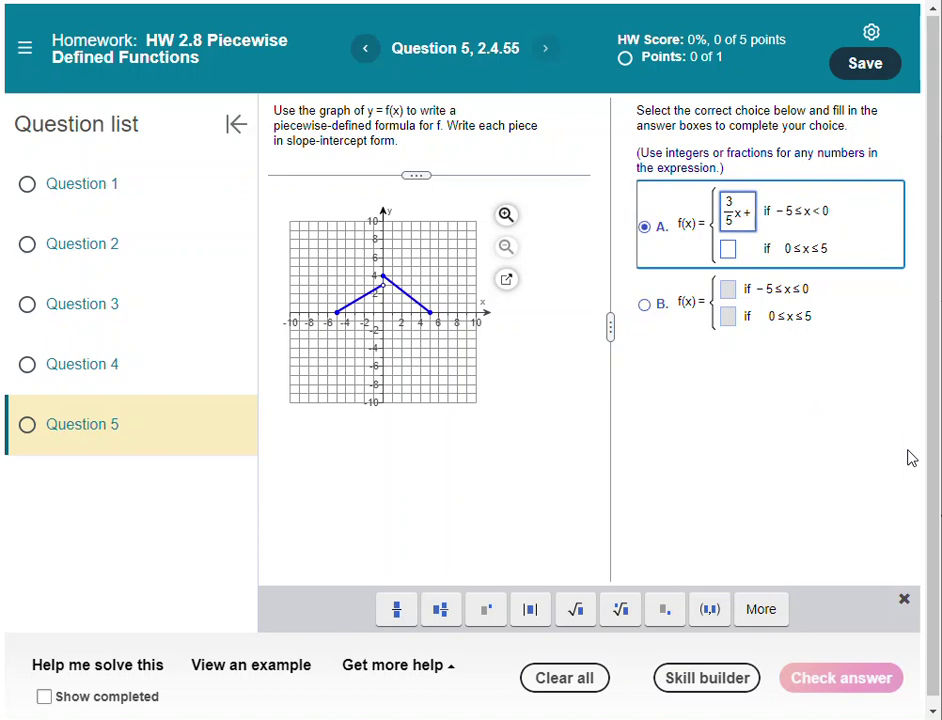
text(3)
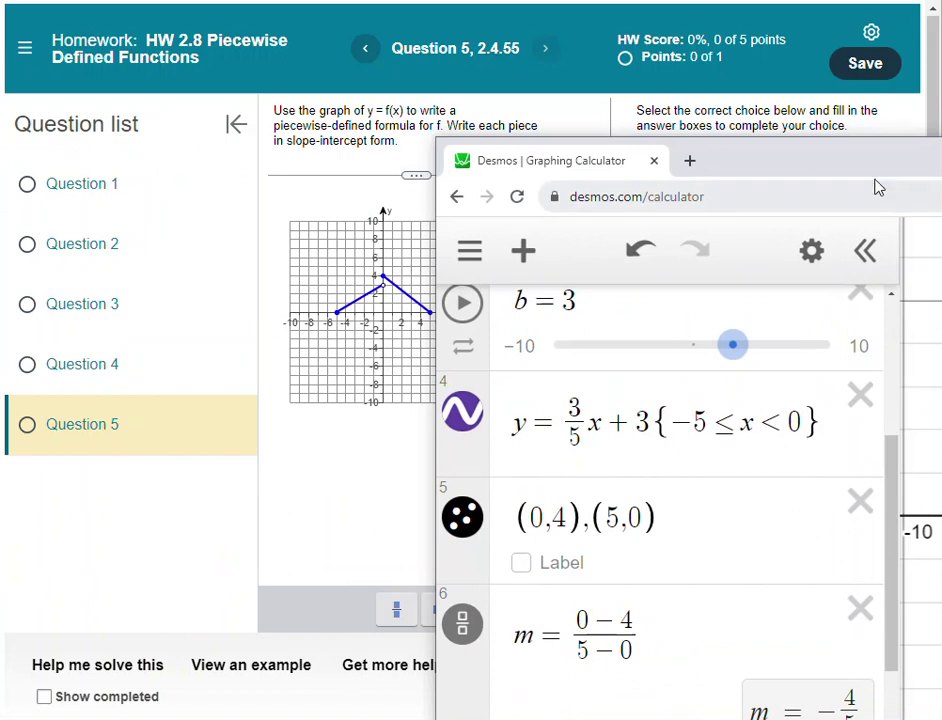
Look up the right segment's equation in Desmos and enter -4/5x+4 as choice A's piece for 0 ≤ x ≤ 5.
drag(845, 156, 808, 26)
scroll(652, 505, down, 5)
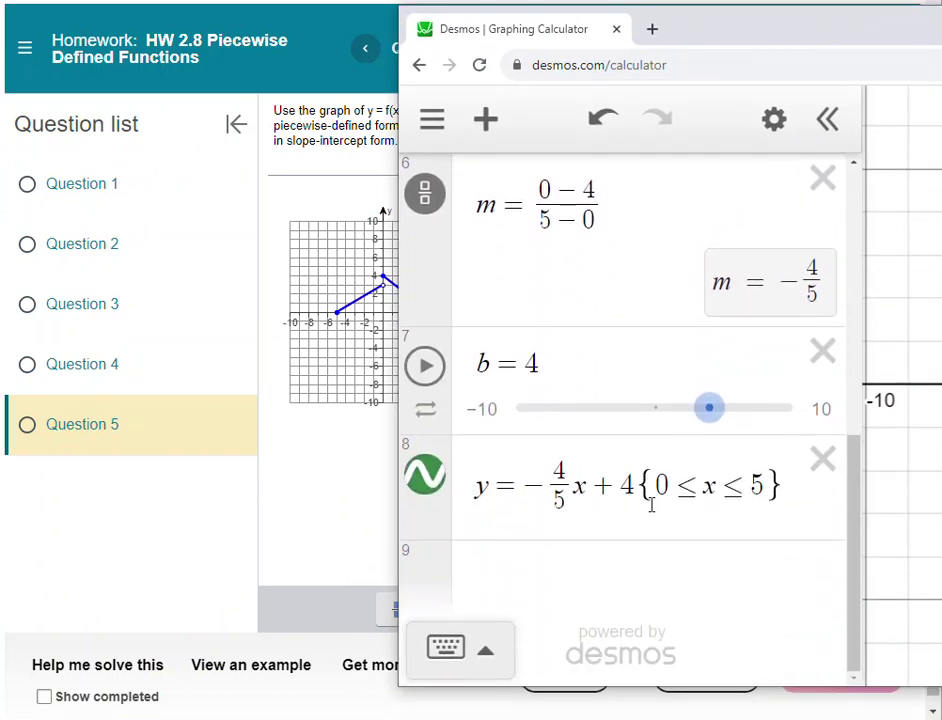
scroll(610, 400, up, 3)
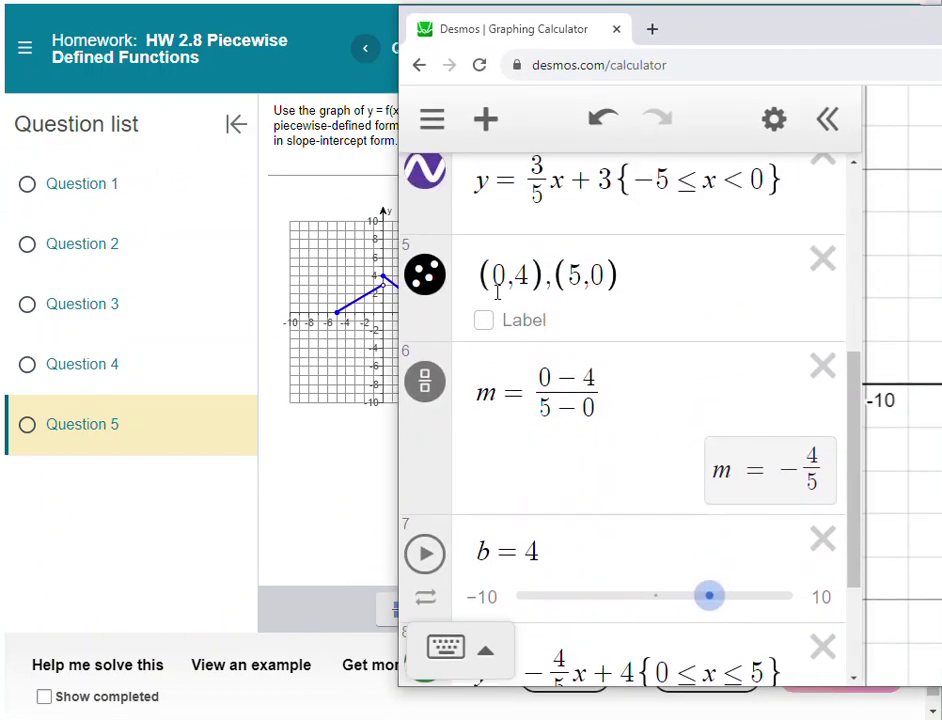
scroll(630, 320, down, 3)
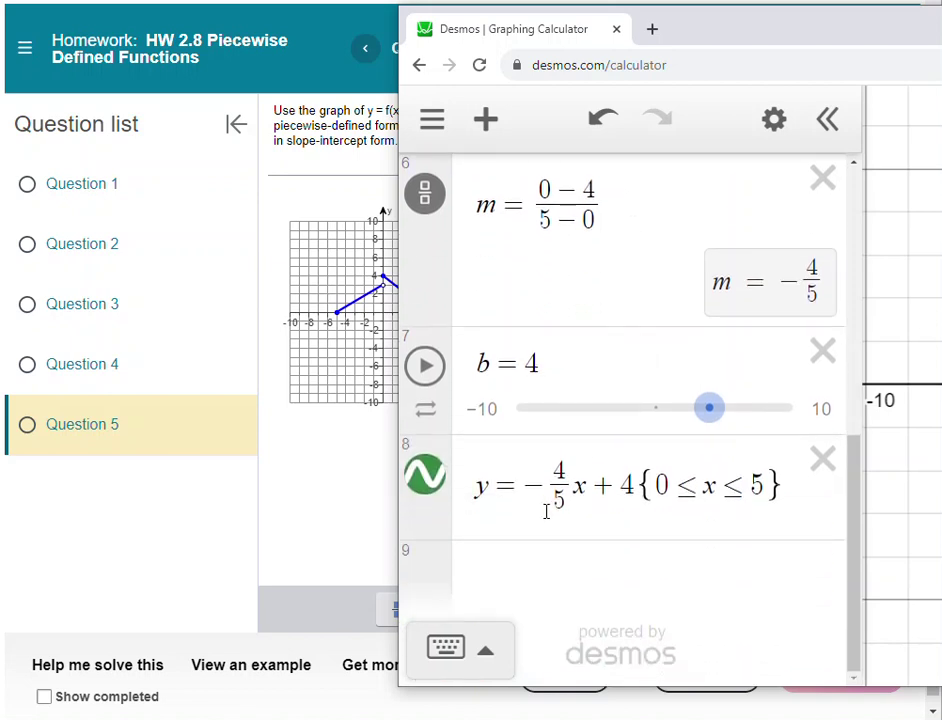
click(333, 514)
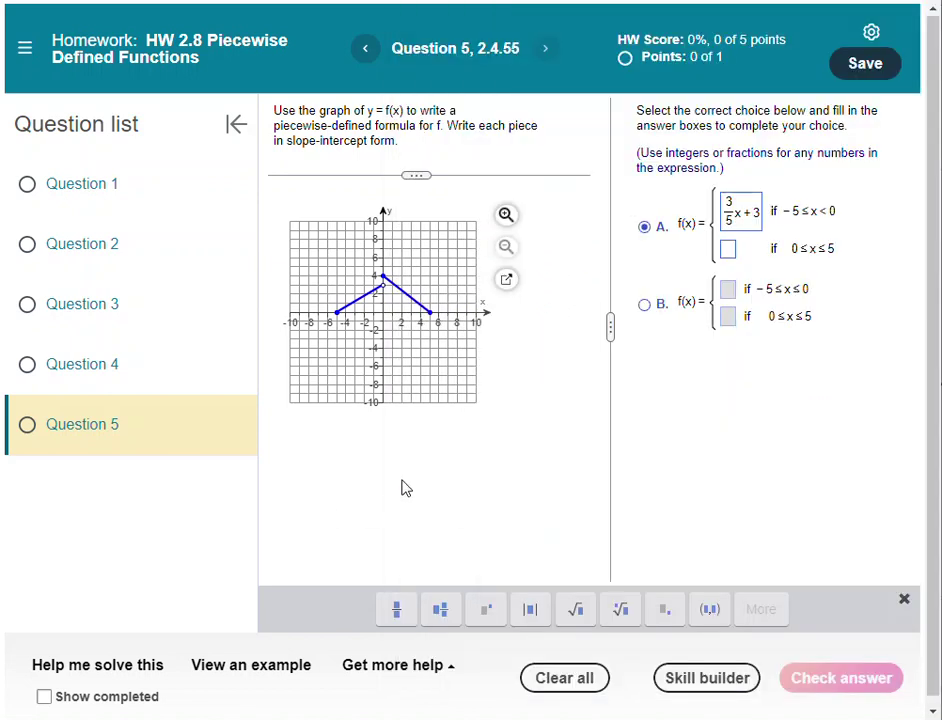
click(731, 251)
text(-4/5)
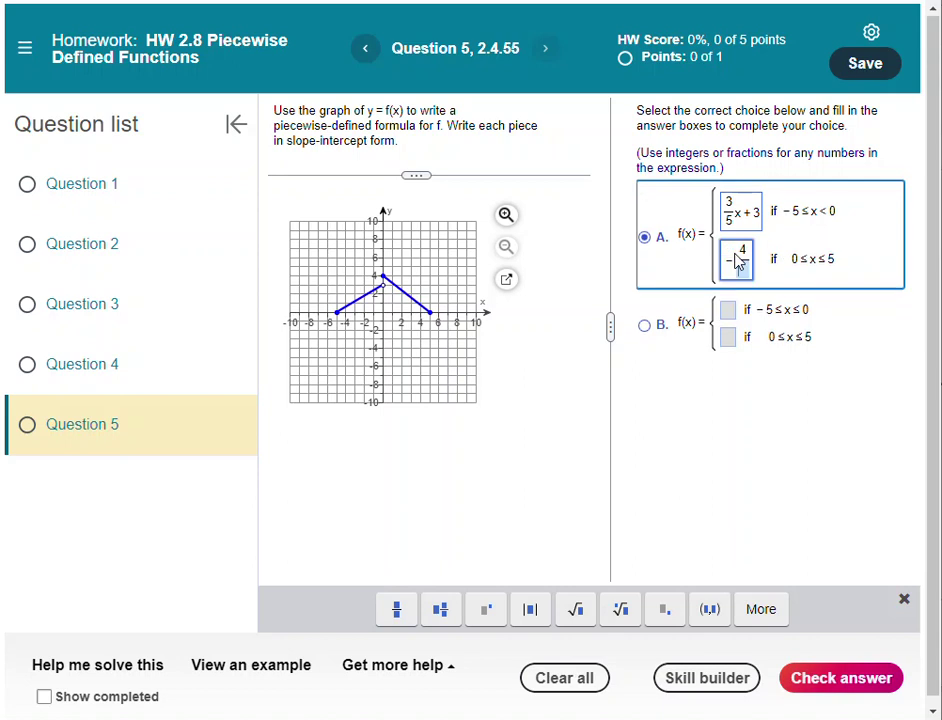
key(Right)
text(x+4)
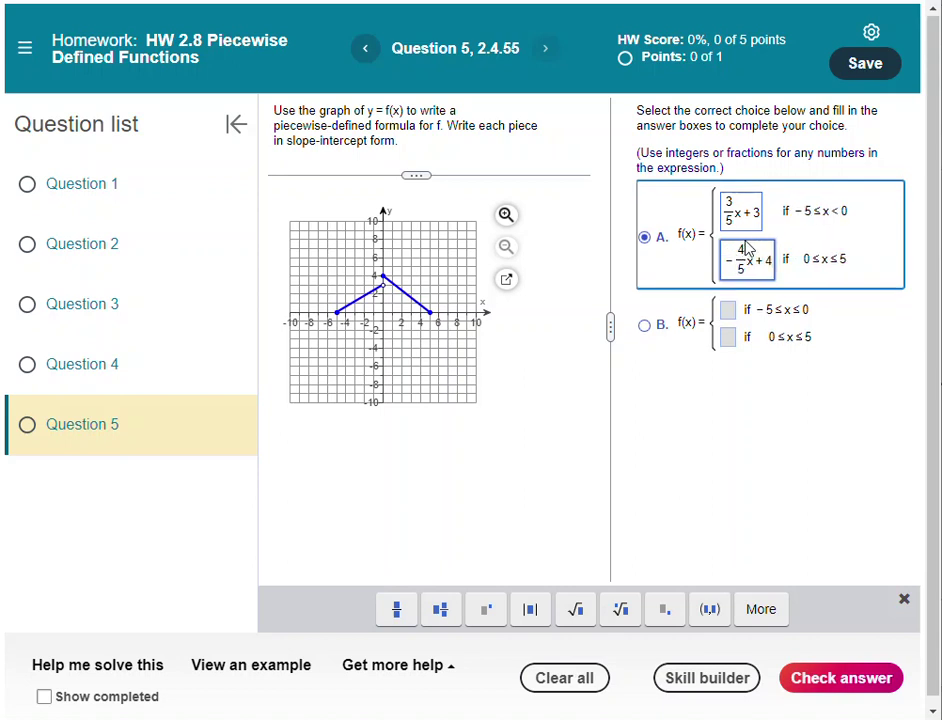
Submit the completed piecewise function for checking and dismiss the feedback message.
key(Tab)
click(686, 505)
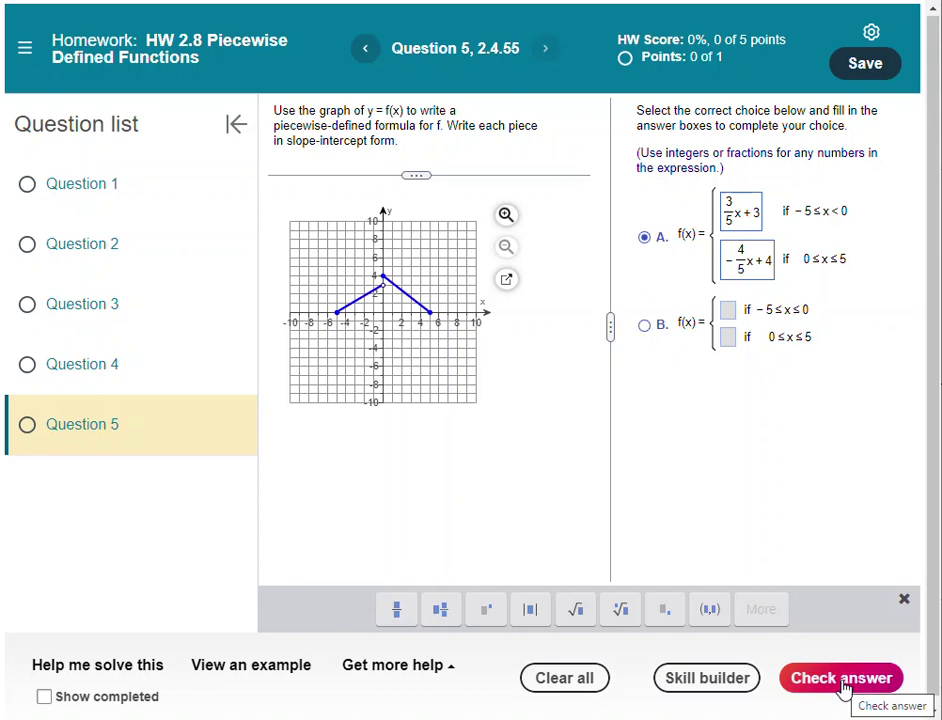
click(845, 686)
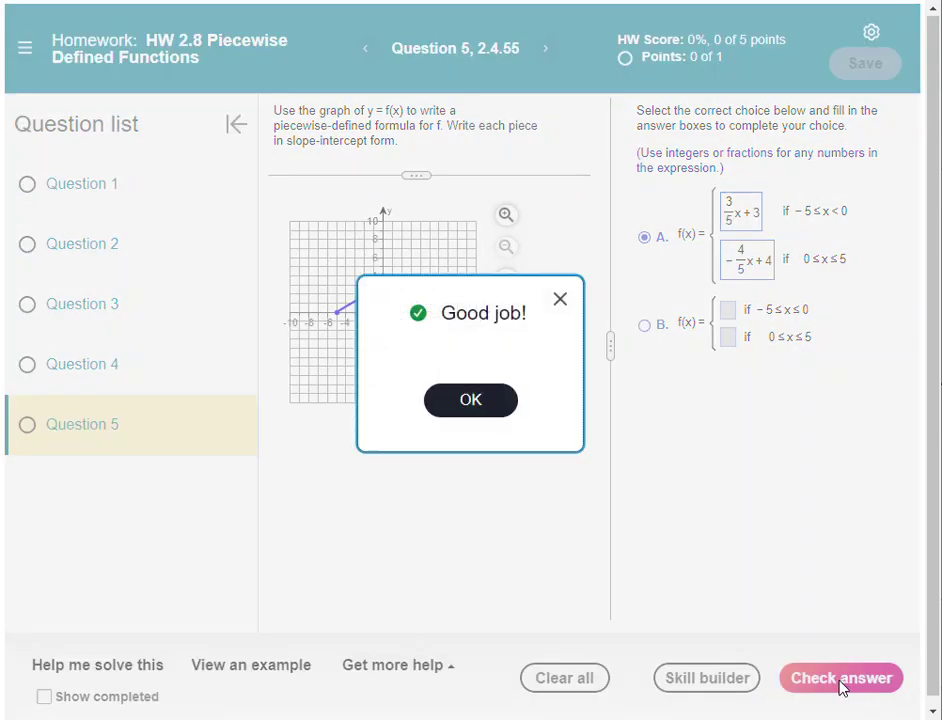
click(476, 403)
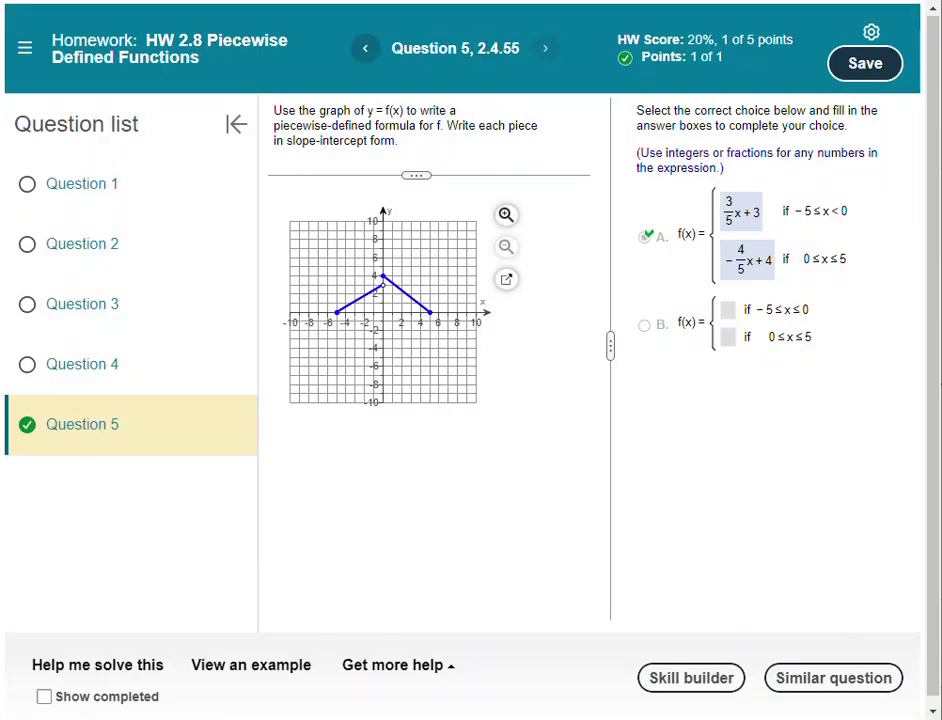